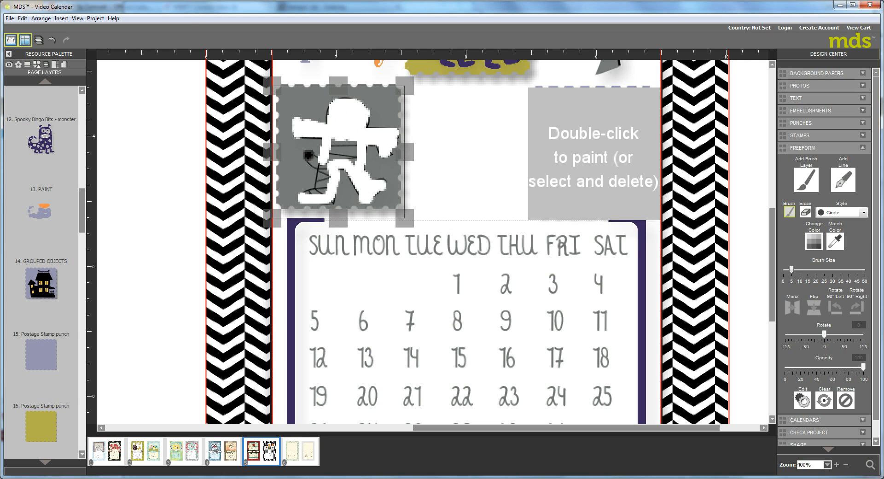
- Finish filling the mummy's unpainted leg area with white and set that paint layer's opacity to 61
{"action": "mouse_move", "coordinate": [306, 196]}
{"action": "left_mouse_down"}
{"action": "mouse_move", "coordinate": [322, 197]}
{"action": "mouse_move", "coordinate": [327, 162]}
{"action": "mouse_move", "coordinate": [364, 146]}
{"action": "mouse_move", "coordinate": [334, 150]}
{"action": "mouse_move", "coordinate": [354, 156]}
{"action": "mouse_move", "coordinate": [356, 148]}
{"action": "mouse_move", "coordinate": [350, 164]}
{"action": "mouse_move", "coordinate": [326, 161]}
{"action": "mouse_move", "coordinate": [324, 193]}
{"action": "left_mouse_up"}
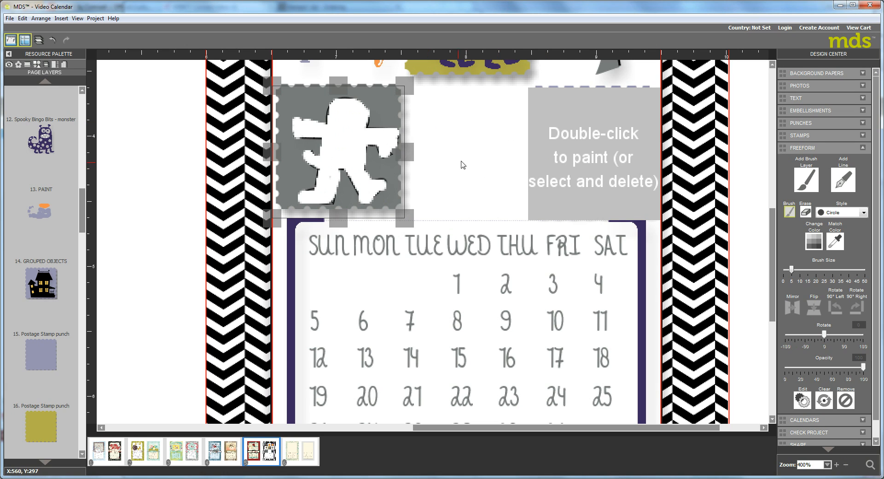
{"action": "left_click", "coordinate": [450, 135]}
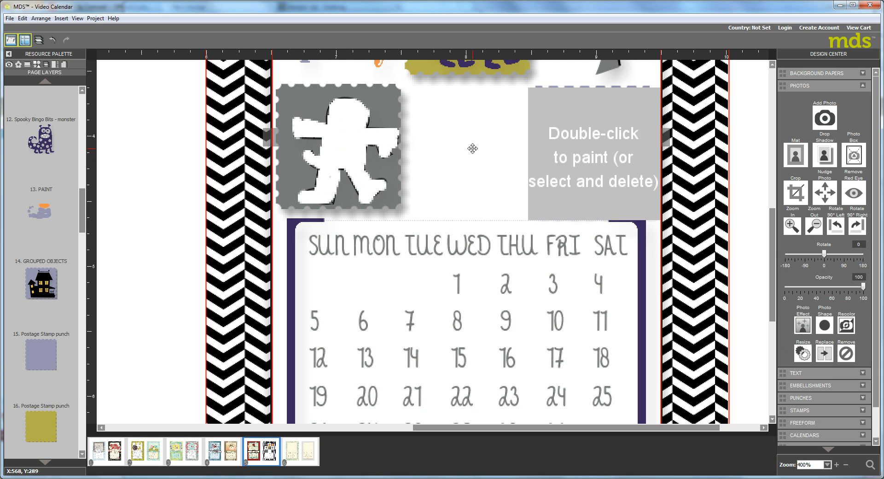
{"action": "left_click", "coordinate": [348, 136]}
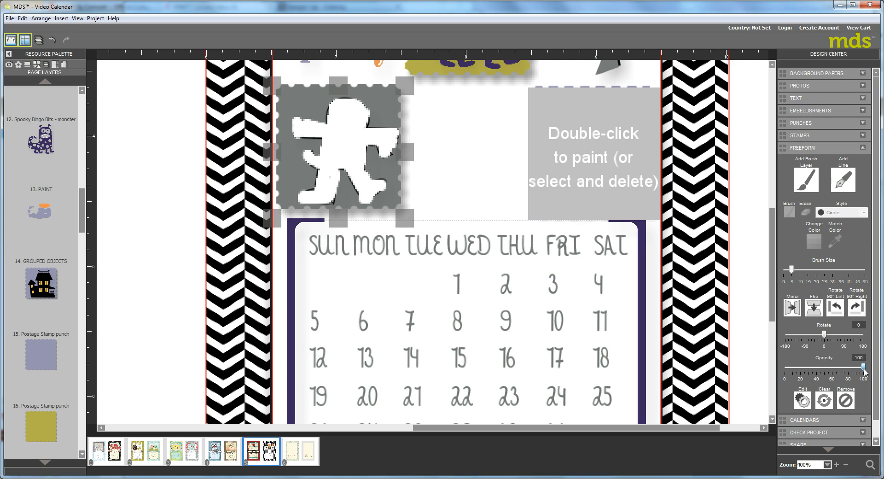
{"action": "left_click_drag", "start_coordinate": [864, 370], "coordinate": [831, 375]}
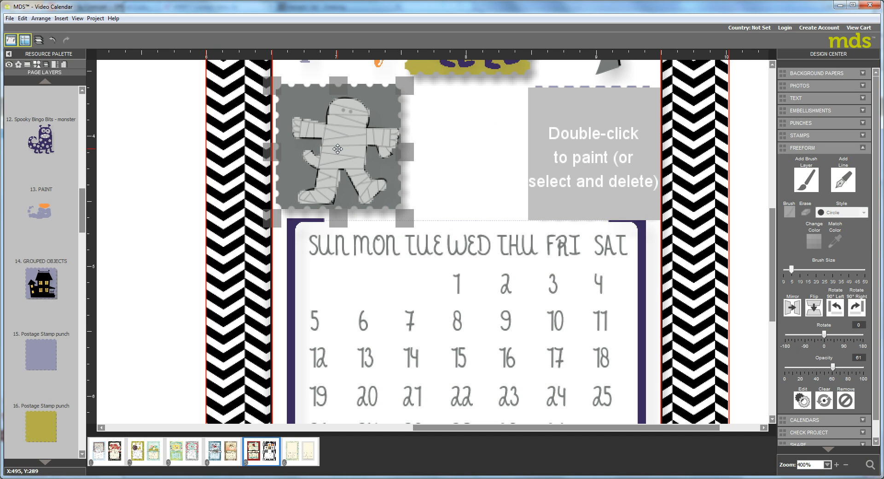
{"action": "key", "text": "ctrl+v"}
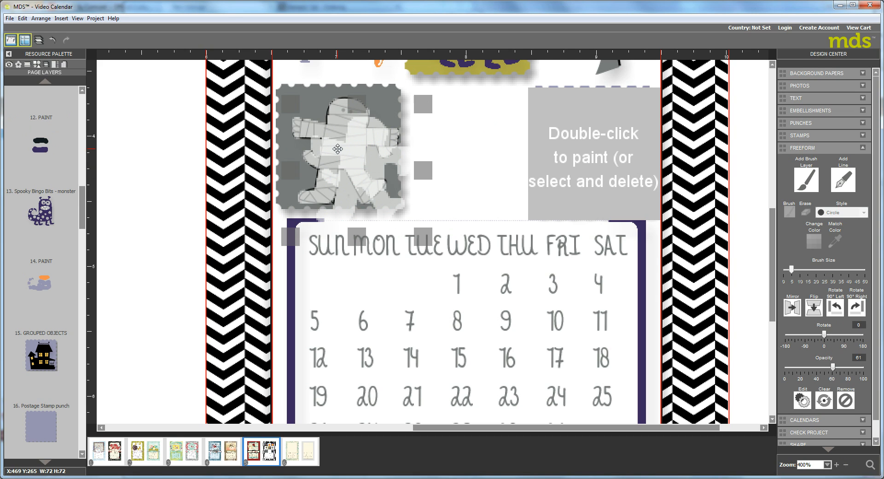
{"action": "right_click", "coordinate": [367, 151]}
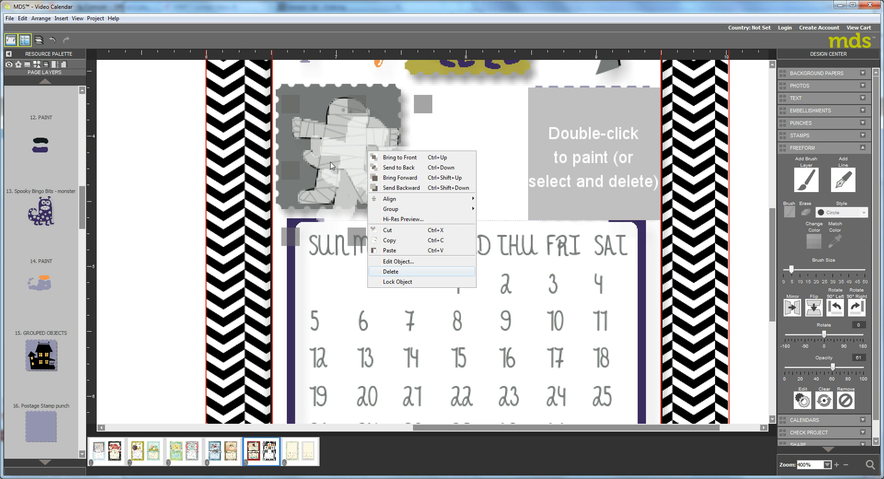
{"action": "key", "text": "Return"}
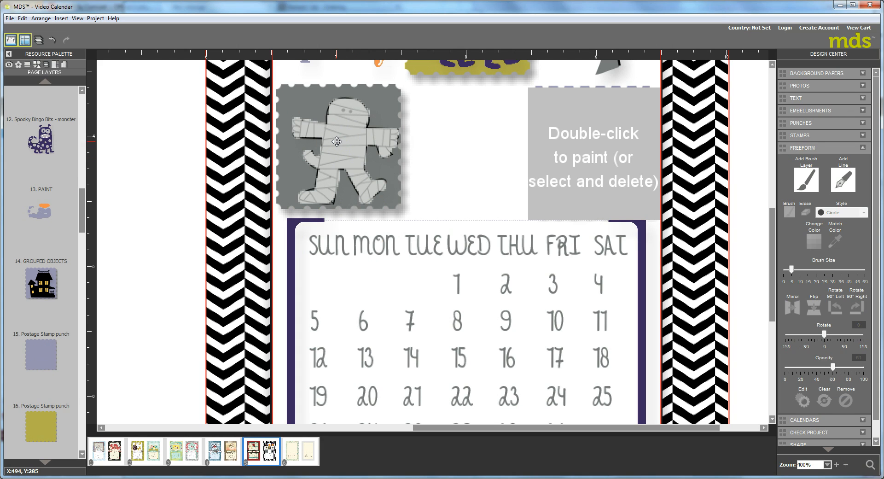
- Paste a copy of the mummy's paint layer in place, exactly over the original
{"action": "left_click", "coordinate": [335, 157]}
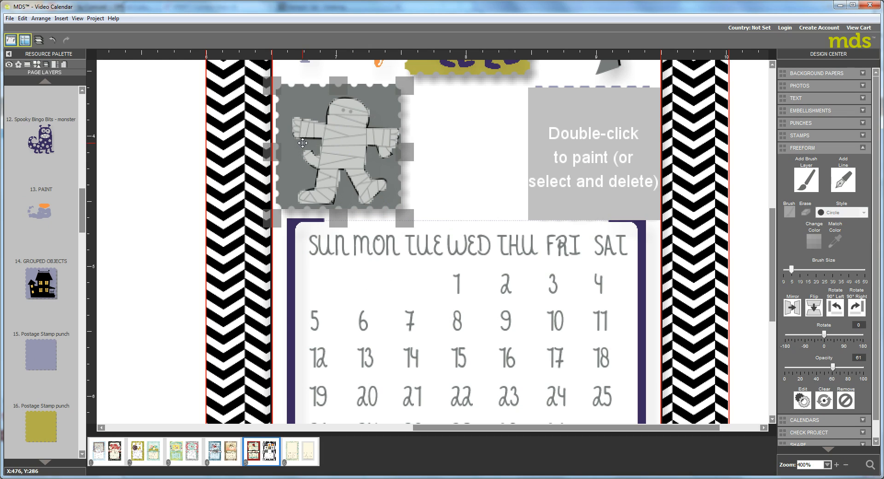
{"action": "left_click", "coordinate": [22, 18]}
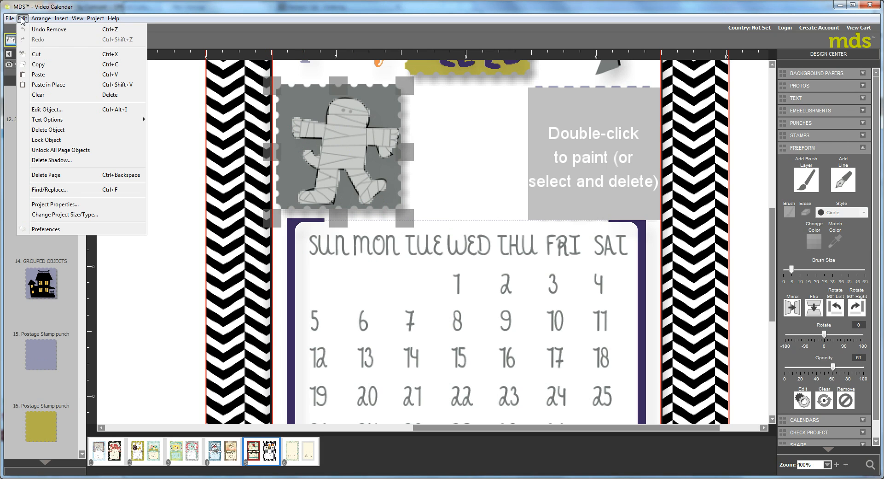
{"action": "left_click", "coordinate": [49, 85]}
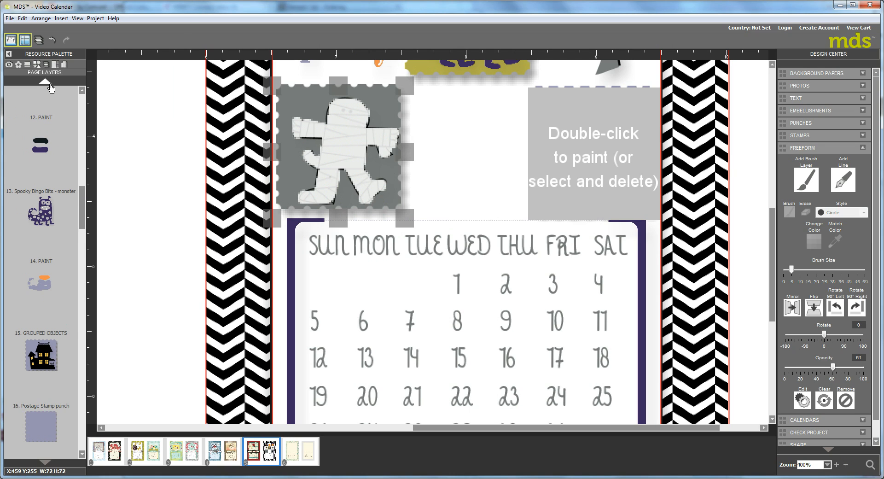
- Erase all the paint from the copied mummy layer with the eraser at size 20
{"action": "double_click", "coordinate": [340, 159]}
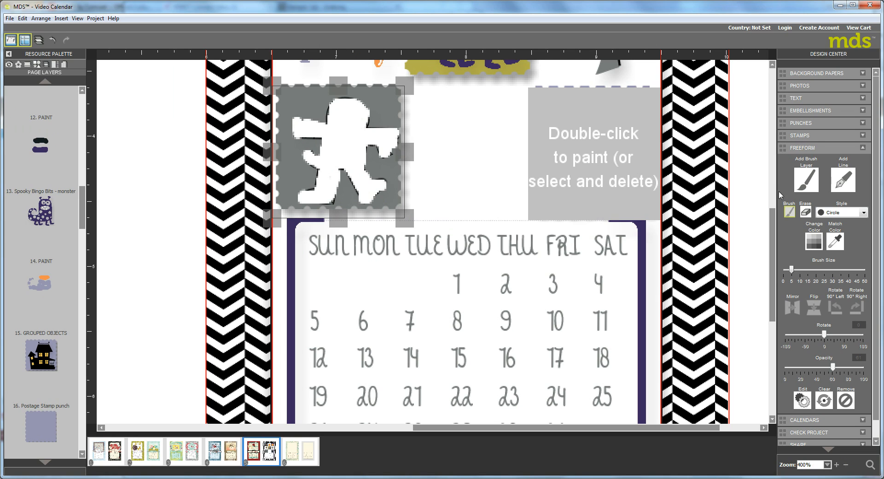
{"action": "left_click", "coordinate": [805, 212]}
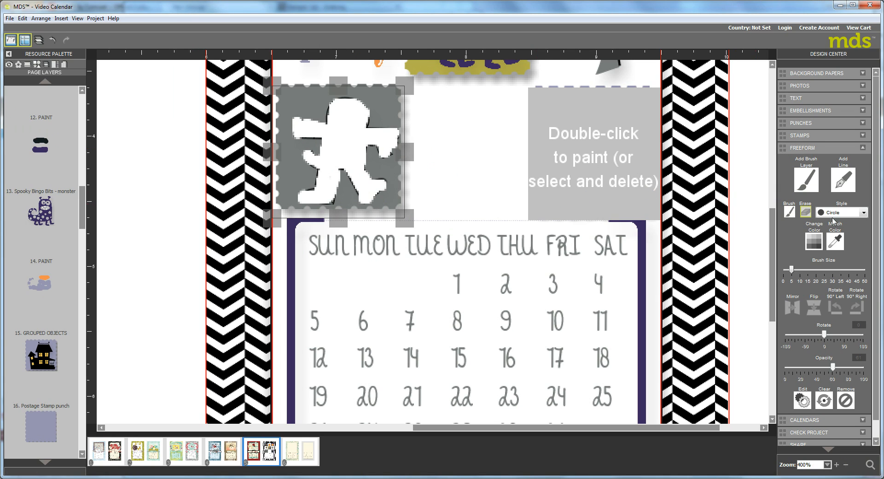
{"action": "left_click_drag", "start_coordinate": [791, 270], "coordinate": [816, 269]}
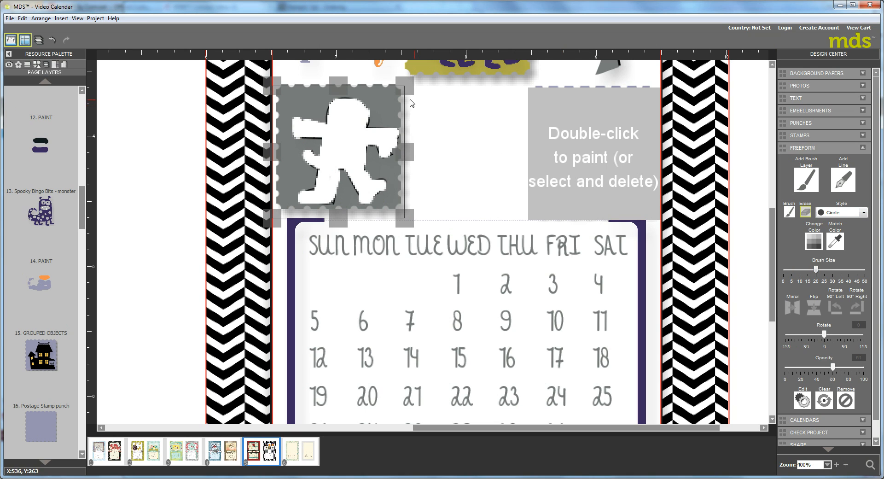
{"action": "mouse_move", "coordinate": [383, 118]}
{"action": "left_mouse_down"}
{"action": "mouse_move", "coordinate": [332, 105]}
{"action": "mouse_move", "coordinate": [298, 133]}
{"action": "mouse_move", "coordinate": [391, 134]}
{"action": "mouse_move", "coordinate": [373, 154]}
{"action": "mouse_move", "coordinate": [331, 151]}
{"action": "mouse_move", "coordinate": [309, 160]}
{"action": "mouse_move", "coordinate": [378, 180]}
{"action": "mouse_move", "coordinate": [309, 194]}
{"action": "mouse_move", "coordinate": [342, 197]}
{"action": "mouse_move", "coordinate": [374, 185]}
{"action": "left_mouse_up"}
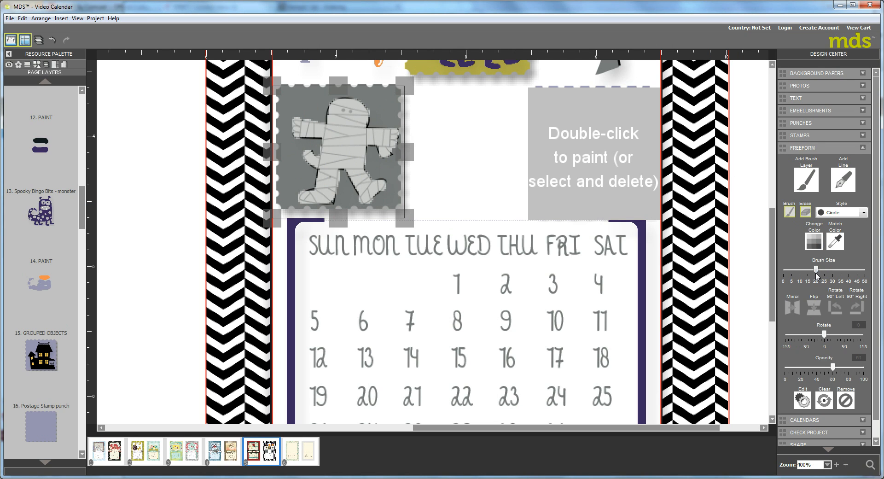
- Paint white highlight strokes over the mummy's head, arms, body and legs with a size 5 brush
{"action": "left_click_drag", "start_coordinate": [816, 271], "coordinate": [795, 270]}
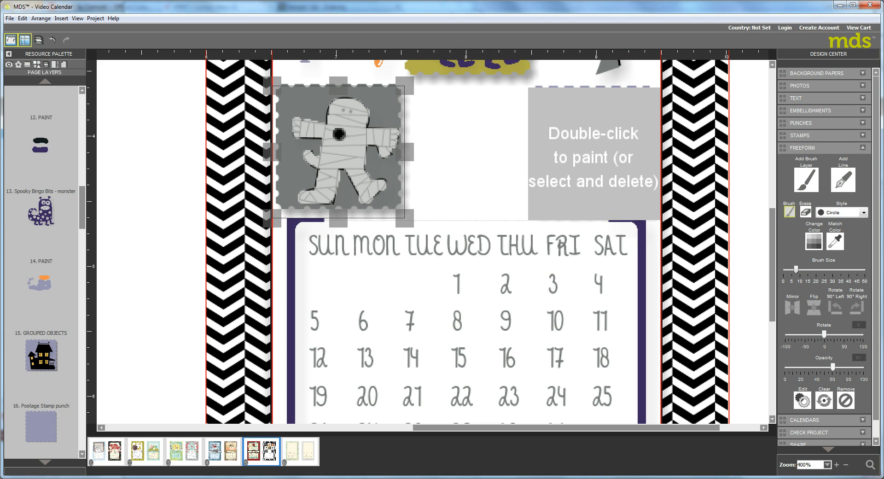
{"action": "left_click_drag", "start_coordinate": [796, 270], "coordinate": [790, 270]}
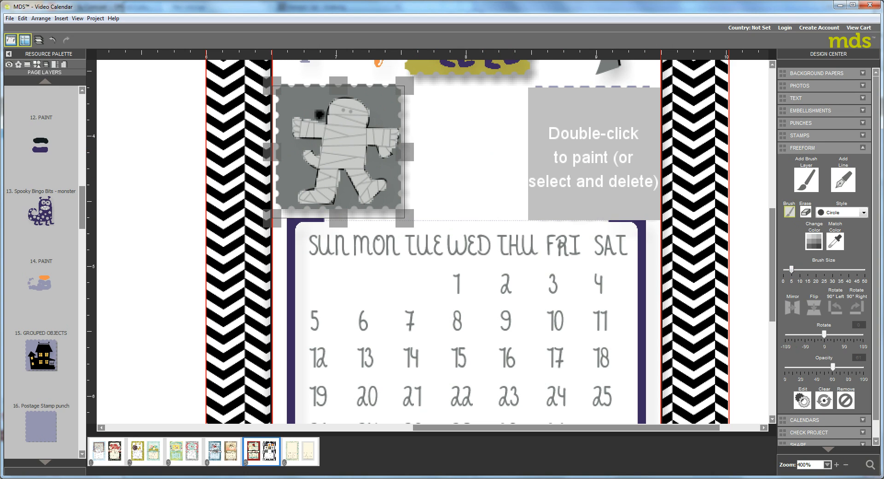
{"action": "left_click", "coordinate": [331, 109]}
{"action": "left_click_drag", "start_coordinate": [332, 109], "coordinate": [352, 112]}
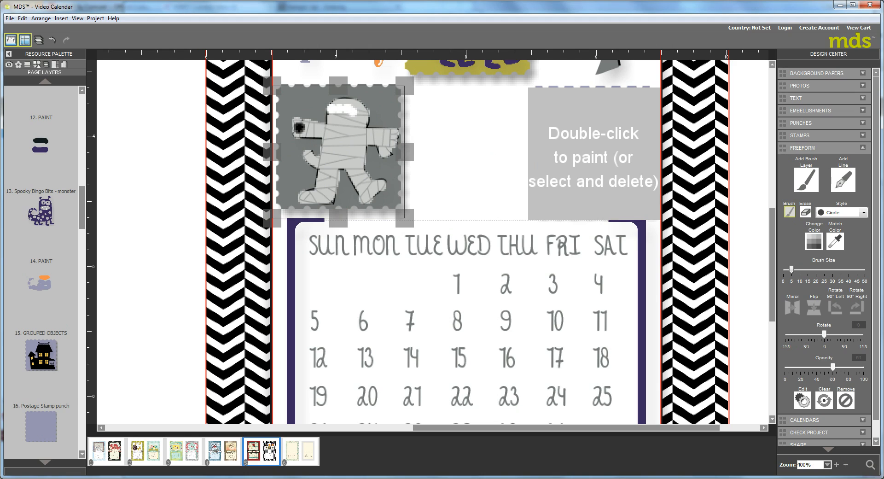
{"action": "mouse_move", "coordinate": [303, 129]}
{"action": "left_mouse_down"}
{"action": "mouse_move", "coordinate": [361, 131]}
{"action": "mouse_move", "coordinate": [336, 149]}
{"action": "mouse_move", "coordinate": [365, 149]}
{"action": "mouse_move", "coordinate": [391, 144]}
{"action": "left_mouse_up"}
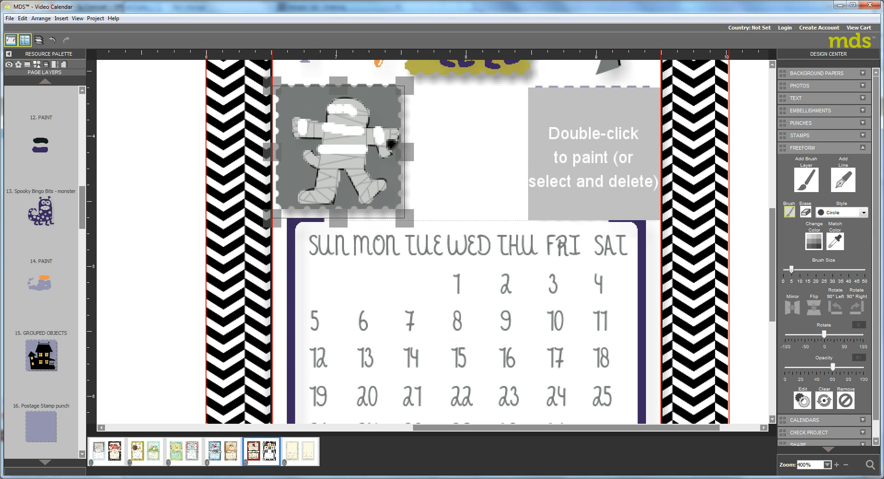
{"action": "mouse_move", "coordinate": [323, 165]}
{"action": "left_mouse_down"}
{"action": "mouse_move", "coordinate": [363, 158]}
{"action": "mouse_move", "coordinate": [316, 166]}
{"action": "mouse_move", "coordinate": [302, 158]}
{"action": "mouse_move", "coordinate": [326, 192]}
{"action": "mouse_move", "coordinate": [317, 184]}
{"action": "mouse_move", "coordinate": [375, 184]}
{"action": "left_mouse_up"}
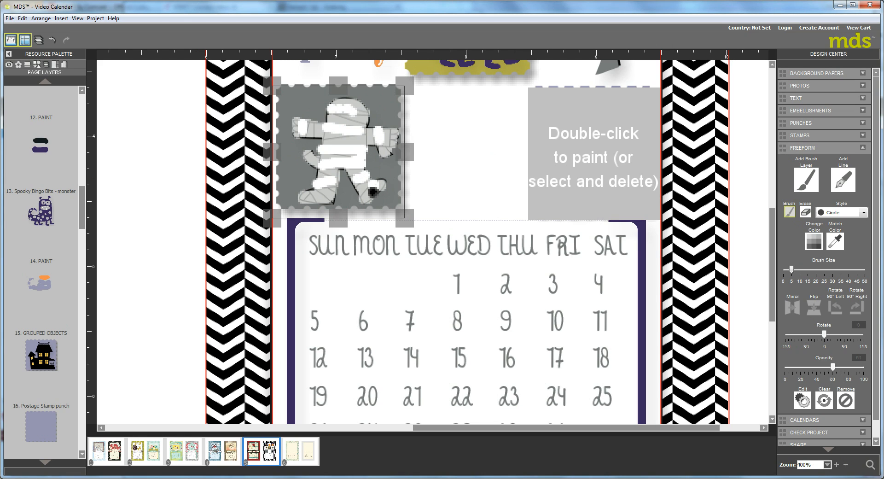
{"action": "left_click_drag", "start_coordinate": [314, 192], "coordinate": [325, 197]}
{"action": "left_click_drag", "start_coordinate": [381, 146], "coordinate": [386, 153]}
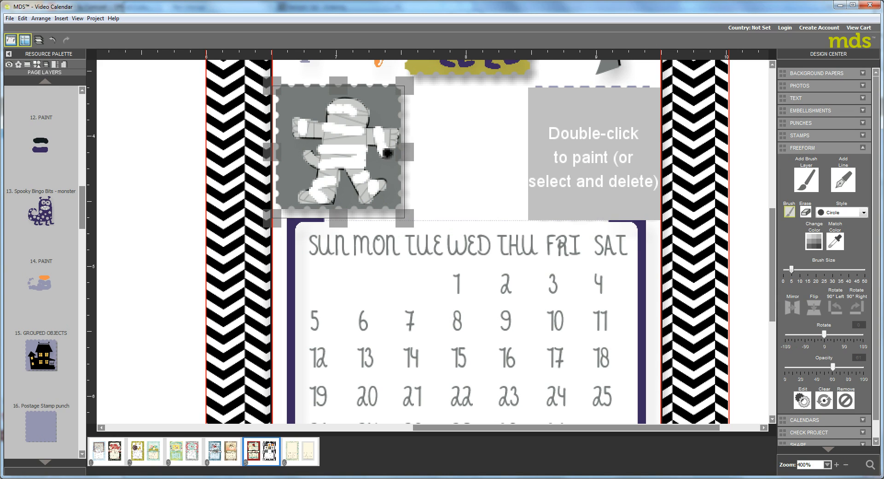
- Finish painting and set the white highlight layer's opacity to 100
{"action": "left_click", "coordinate": [481, 134]}
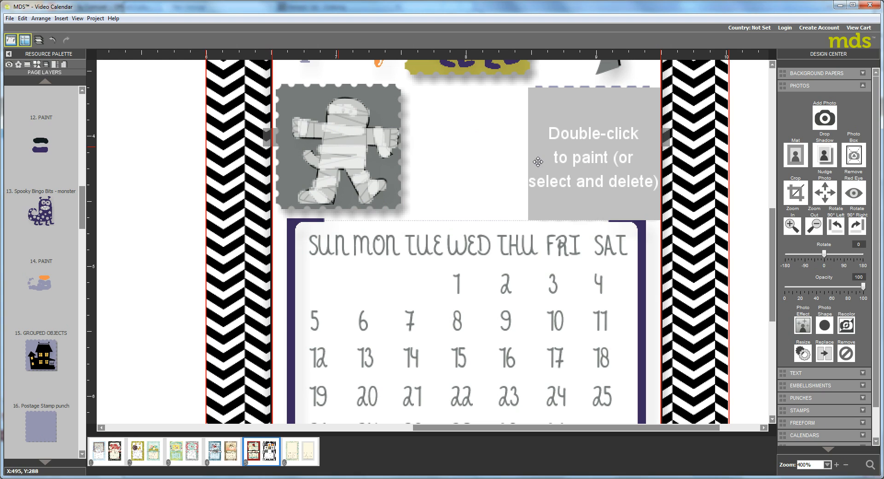
{"action": "left_click", "coordinate": [347, 148]}
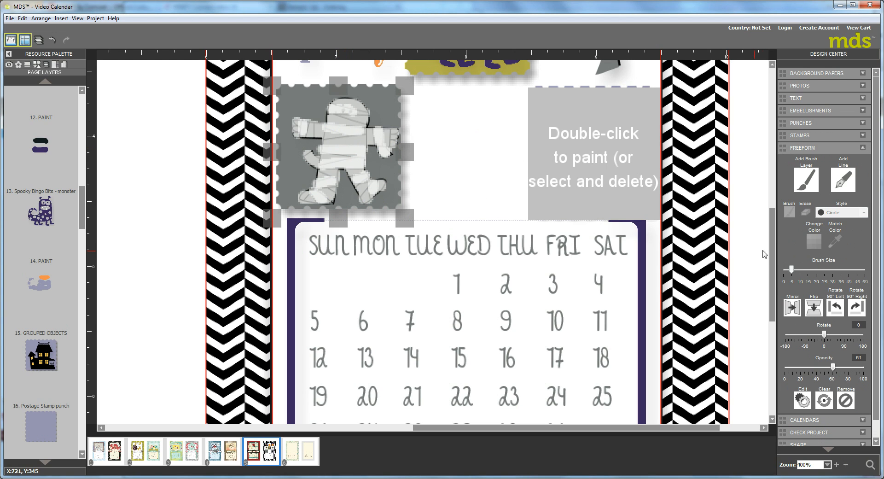
{"action": "left_click_drag", "start_coordinate": [833, 370], "coordinate": [865, 369]}
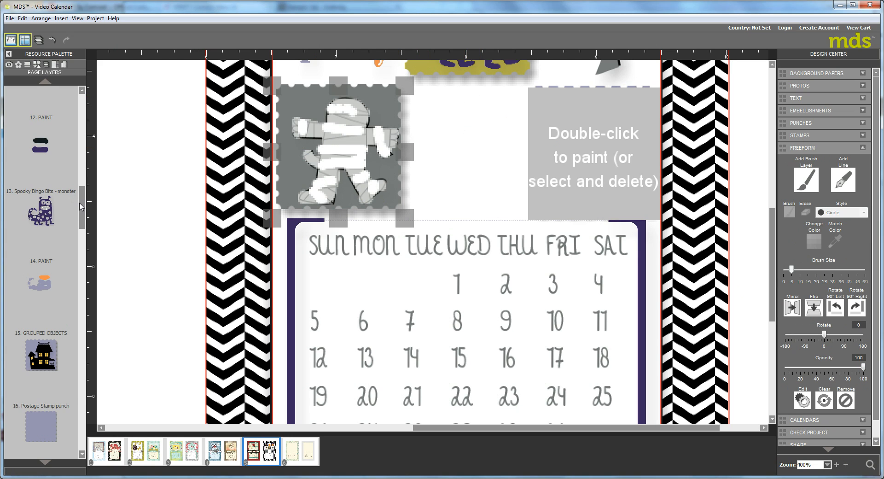
- Move the mummy's base paint layer and white highlight layer beneath the mummy stamp in the layer order
{"action": "scroll", "coordinate": [81, 206], "scroll_direction": "down", "scroll_amount": 4}
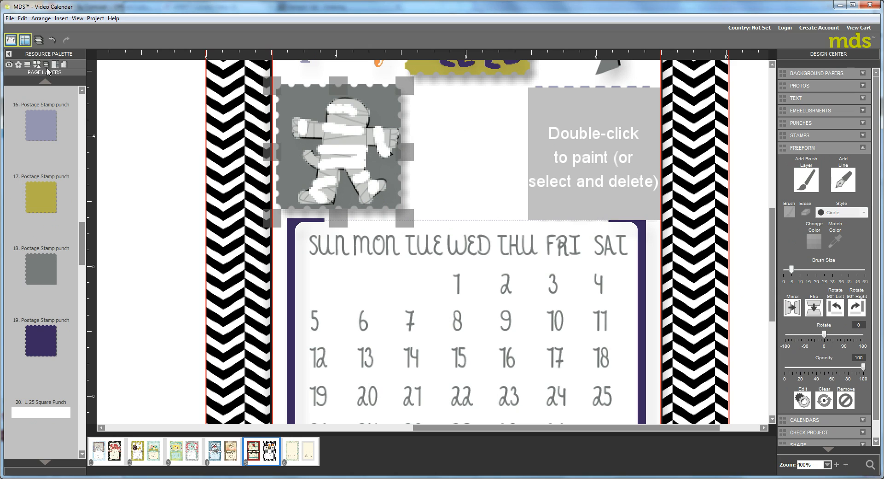
{"action": "left_click_drag", "start_coordinate": [82, 226], "coordinate": [73, 92]}
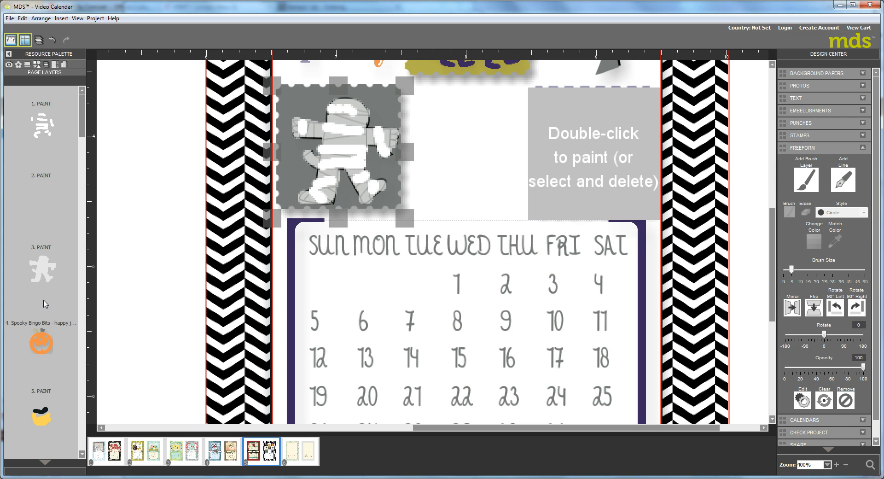
{"action": "left_click_drag", "start_coordinate": [50, 273], "coordinate": [36, 226]}
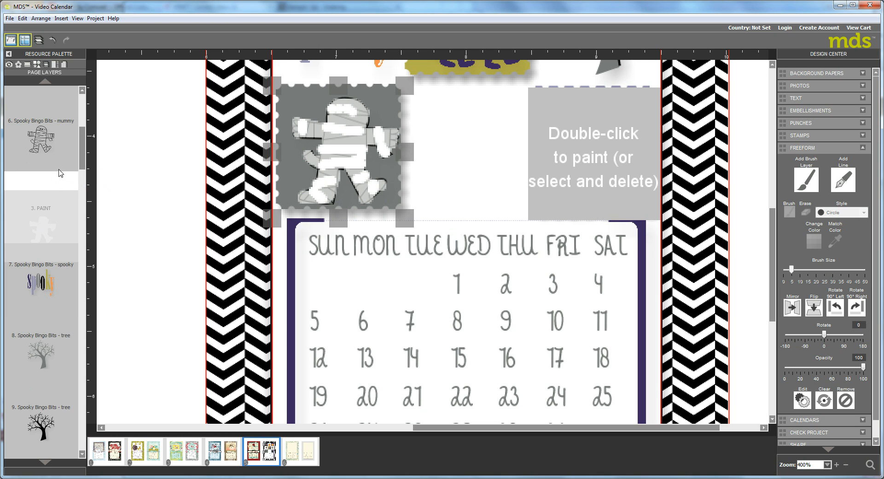
{"action": "mouse_move", "coordinate": [80, 153]}
{"action": "left_mouse_down"}
{"action": "mouse_move", "coordinate": [79, 109]}
{"action": "mouse_move", "coordinate": [40, 274]}
{"action": "mouse_move", "coordinate": [46, 401]}
{"action": "left_mouse_up"}
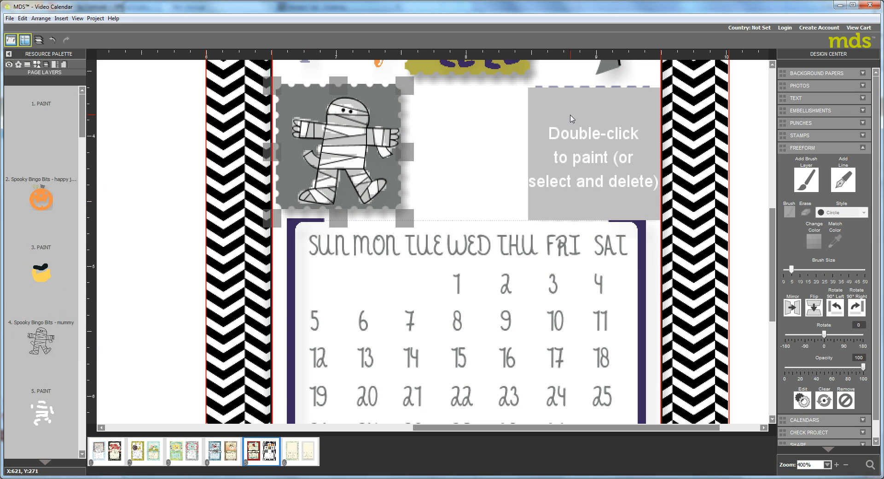
- Open the paint layer over the witch stamp for painting and choose light orange as the brush color
{"action": "left_click", "coordinate": [604, 148]}
{"action": "double_click", "coordinate": [600, 147]}
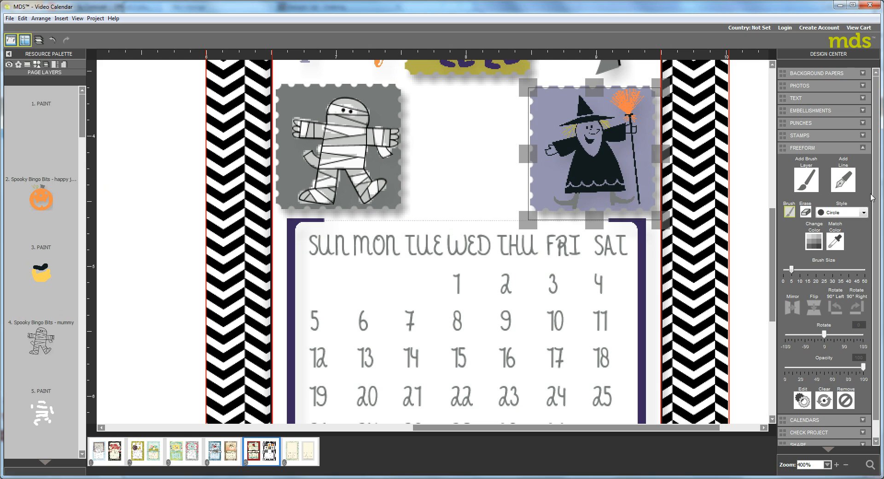
{"action": "left_click", "coordinate": [815, 239]}
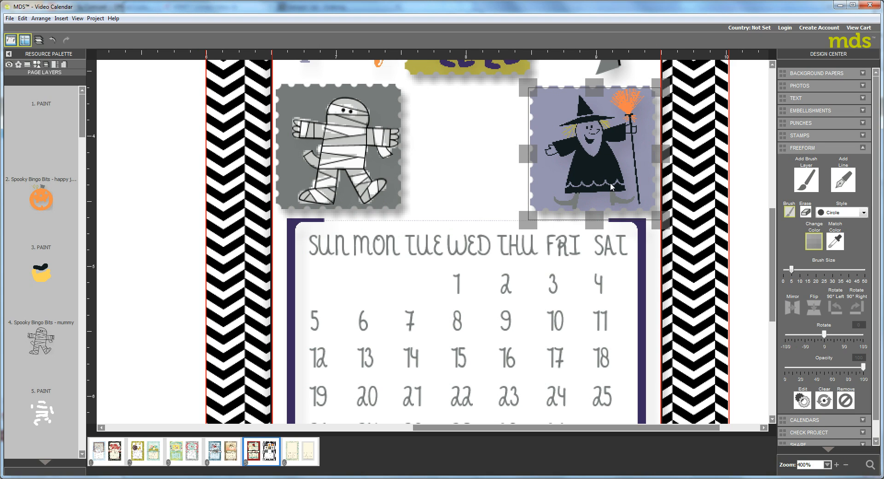
{"action": "left_click", "coordinate": [813, 241]}
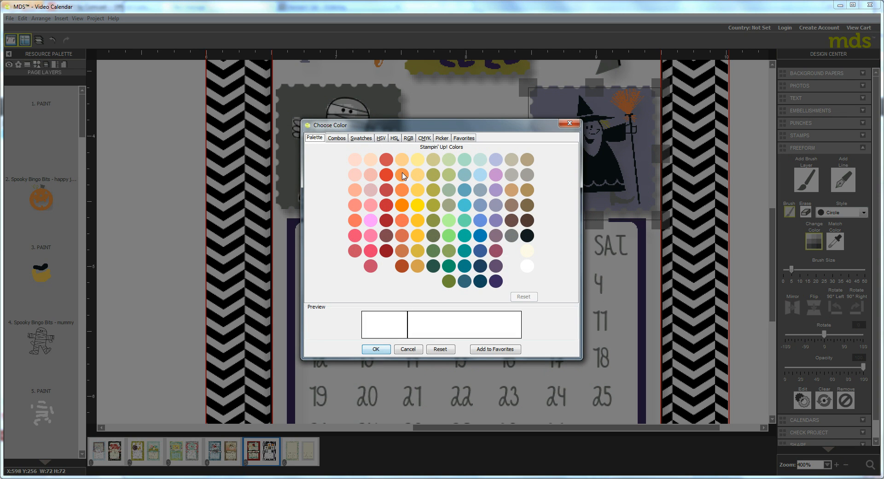
{"action": "left_click", "coordinate": [402, 175]}
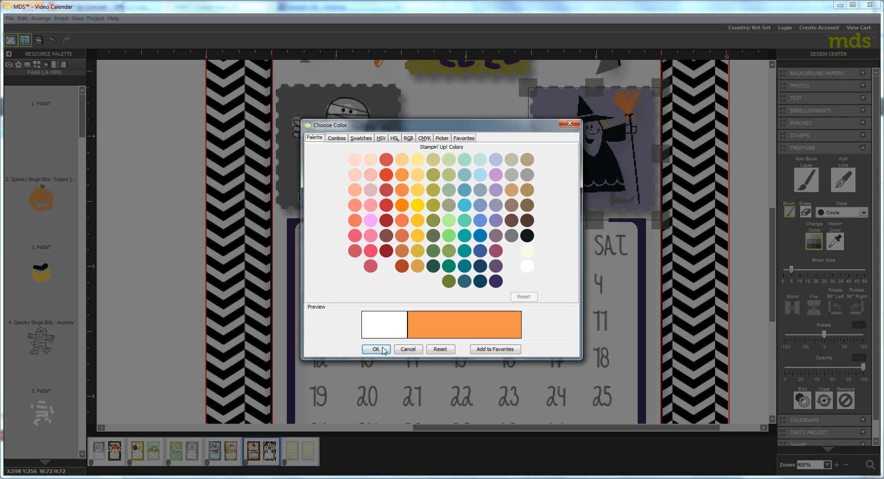
{"action": "left_click", "coordinate": [376, 349]}
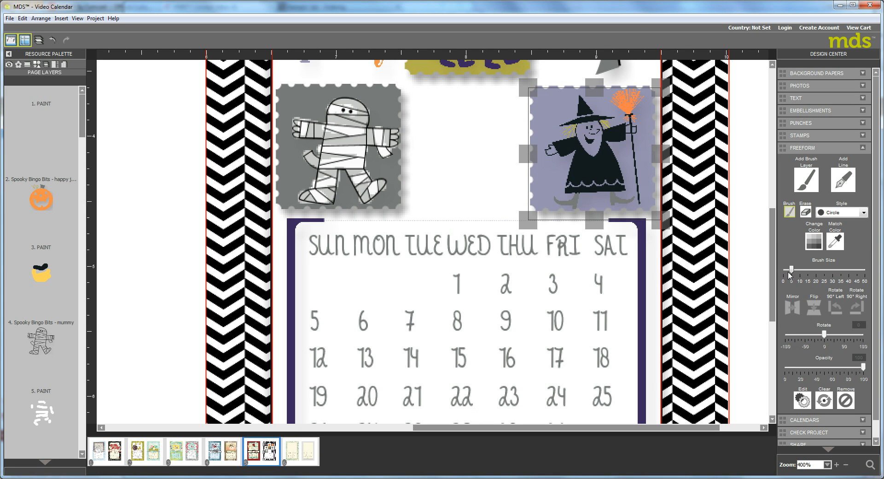
- Paint the witch's face area orange down to below her chin, with a brush size of about 3
{"action": "left_click_drag", "start_coordinate": [790, 273], "coordinate": [788, 270]}
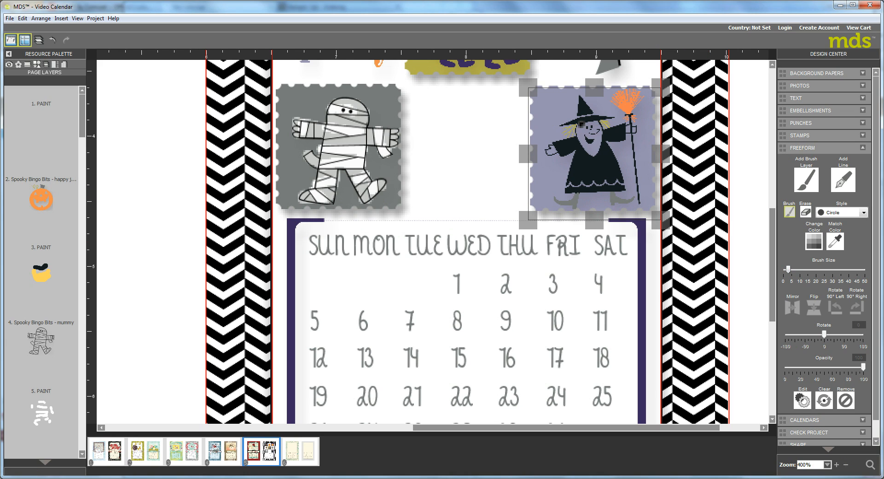
{"action": "mouse_move", "coordinate": [581, 123]}
{"action": "left_mouse_down"}
{"action": "mouse_move", "coordinate": [582, 135]}
{"action": "mouse_move", "coordinate": [593, 122]}
{"action": "mouse_move", "coordinate": [594, 156]}
{"action": "mouse_move", "coordinate": [591, 125]}
{"action": "mouse_move", "coordinate": [589, 140]}
{"action": "mouse_move", "coordinate": [584, 131]}
{"action": "mouse_move", "coordinate": [591, 155]}
{"action": "mouse_move", "coordinate": [592, 121]}
{"action": "mouse_move", "coordinate": [602, 131]}
{"action": "mouse_move", "coordinate": [593, 155]}
{"action": "mouse_move", "coordinate": [592, 129]}
{"action": "mouse_move", "coordinate": [588, 153]}
{"action": "left_mouse_up"}
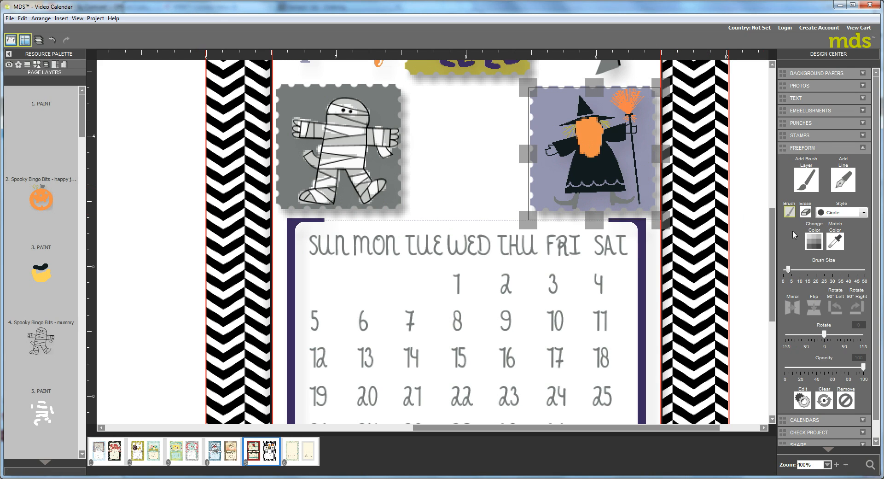
- Paint an olive green band along the hem of the witch's dress and move the paint layer beneath the witch stamp
{"action": "left_click", "coordinate": [815, 241]}
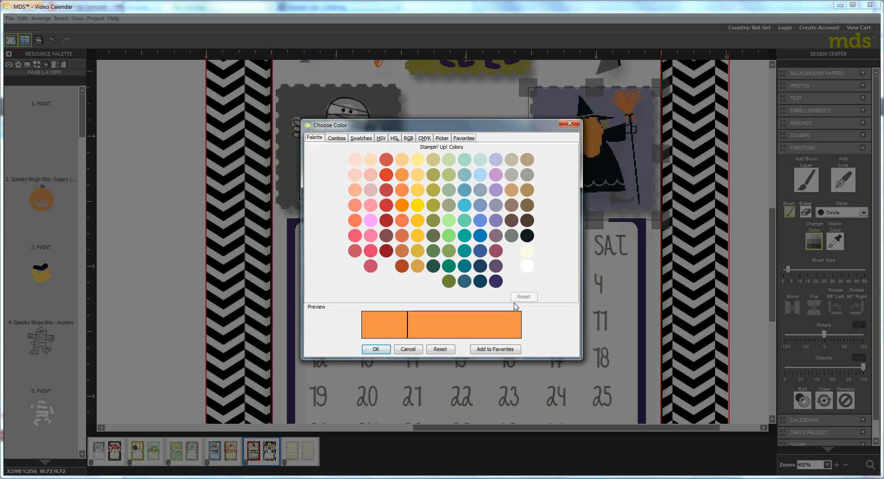
{"action": "left_click", "coordinate": [400, 350]}
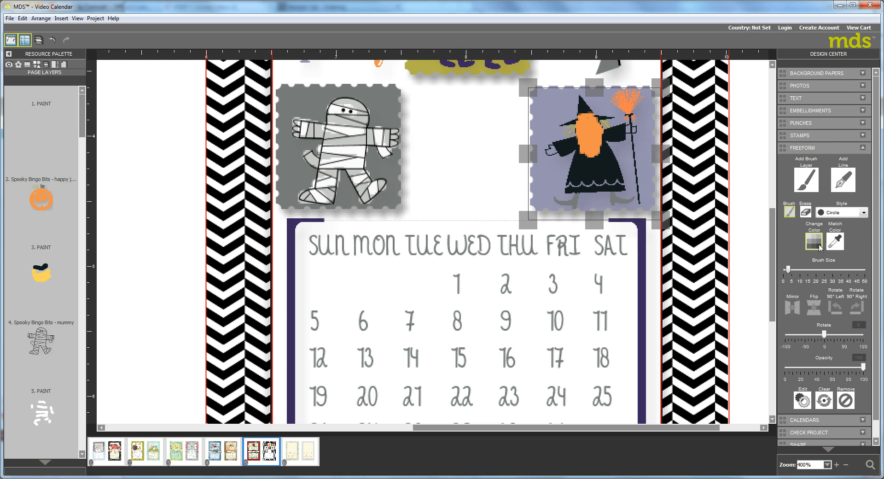
{"action": "left_click", "coordinate": [814, 245]}
{"action": "left_click", "coordinate": [812, 243]}
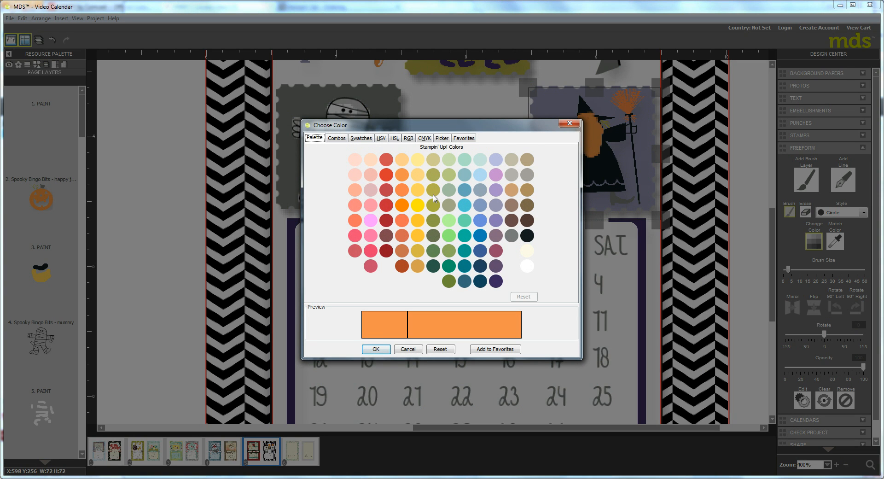
{"action": "left_click", "coordinate": [375, 349]}
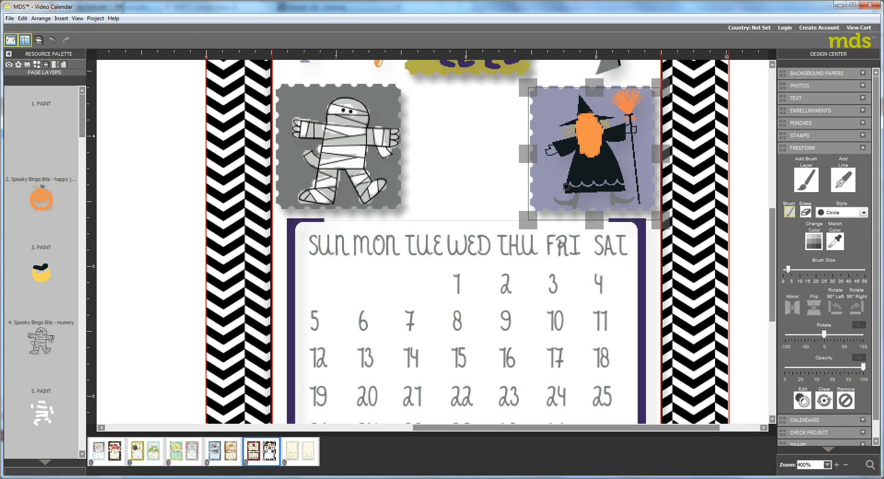
{"action": "left_click_drag", "start_coordinate": [569, 186], "coordinate": [618, 185]}
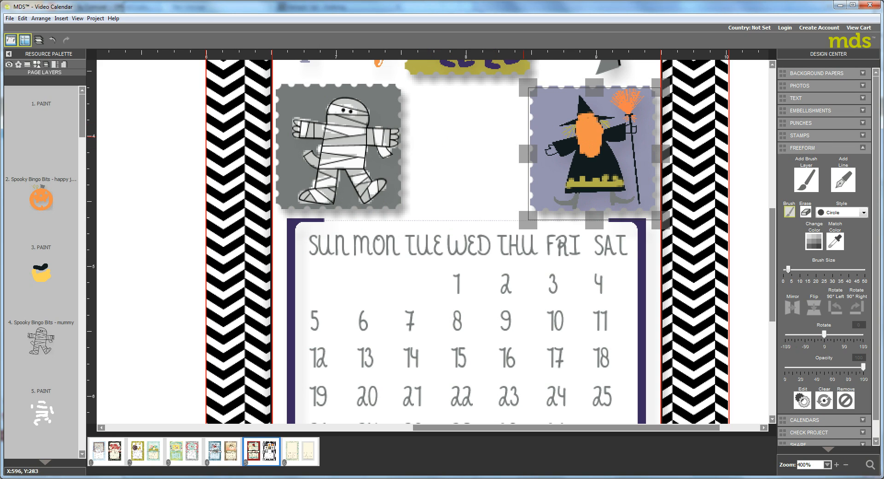
{"action": "left_click", "coordinate": [463, 146]}
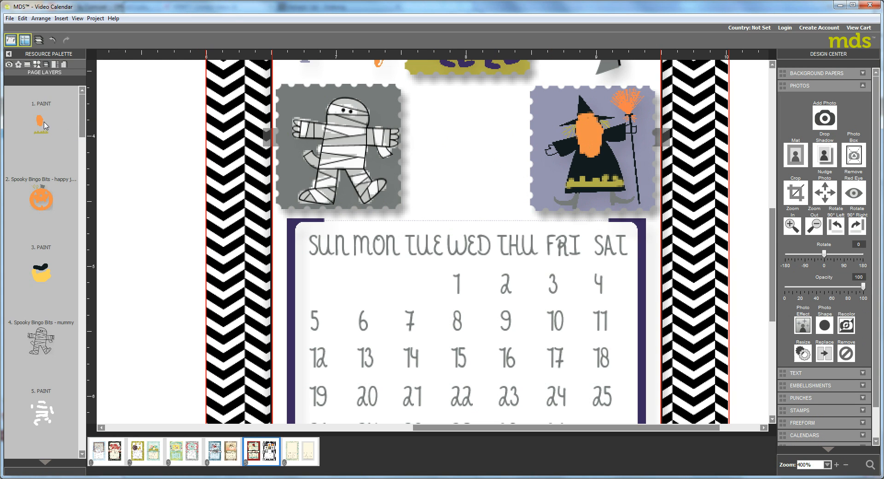
{"action": "mouse_move", "coordinate": [44, 124]}
{"action": "left_mouse_down"}
{"action": "mouse_move", "coordinate": [41, 421]}
{"action": "mouse_move", "coordinate": [56, 359]}
{"action": "mouse_move", "coordinate": [43, 205]}
{"action": "left_mouse_up"}
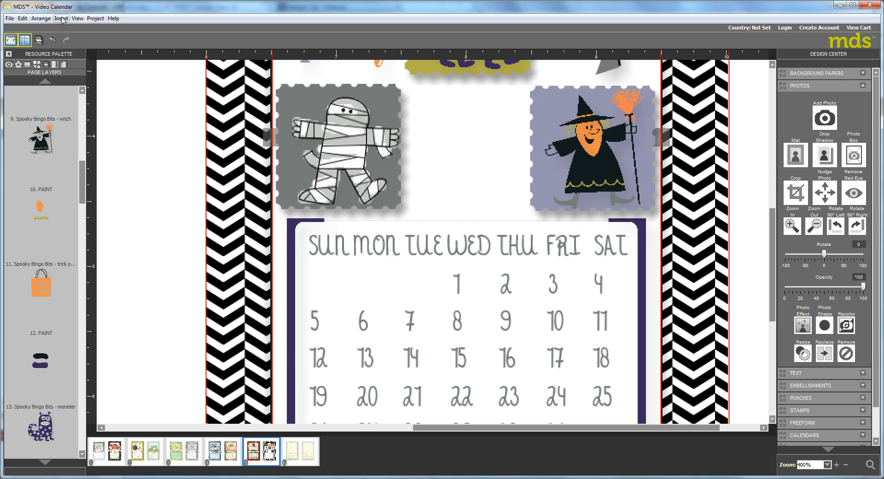
- Open the Basics punch category and place a 1.25 Circle Punch in the gap between the mummy and witch stamps
{"action": "left_click", "coordinate": [77, 18]}
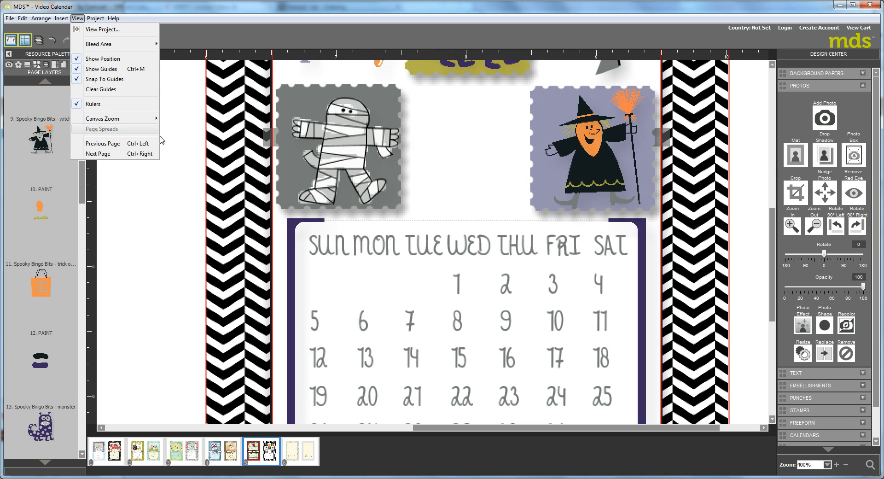
{"action": "mouse_move", "coordinate": [122, 119]}
{"action": "left_click", "coordinate": [224, 137]}
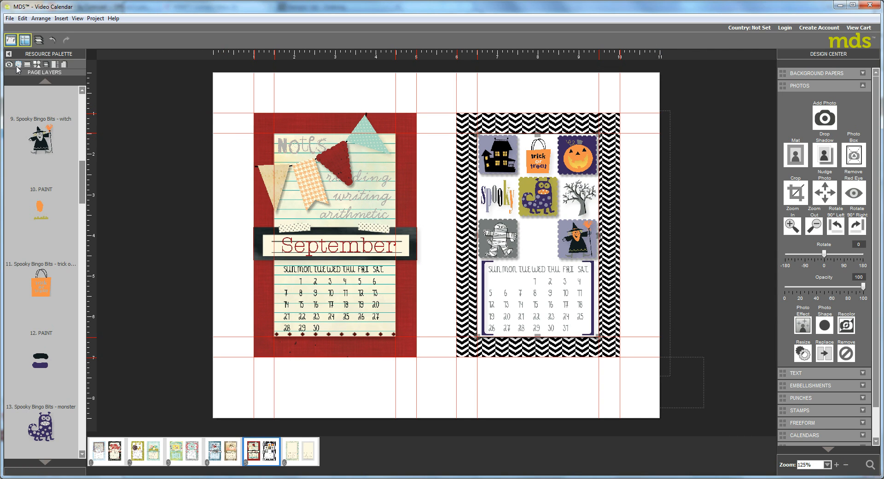
{"action": "left_click", "coordinate": [36, 65]}
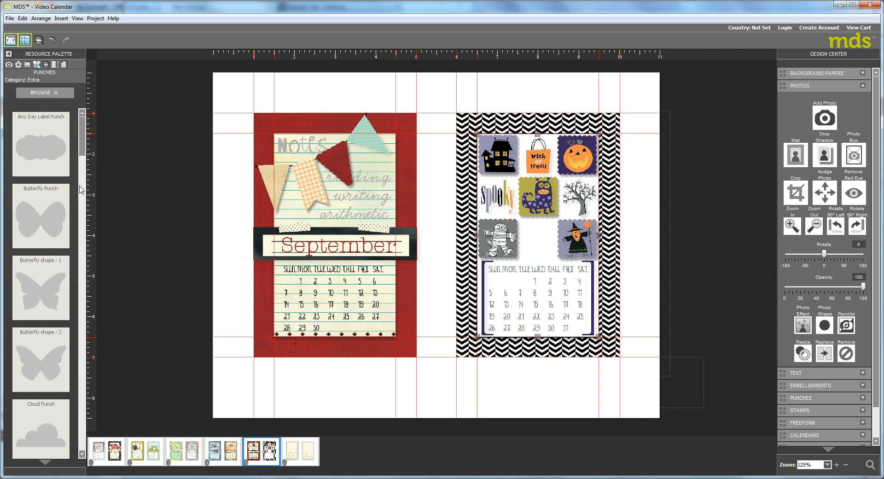
{"action": "left_click", "coordinate": [52, 94]}
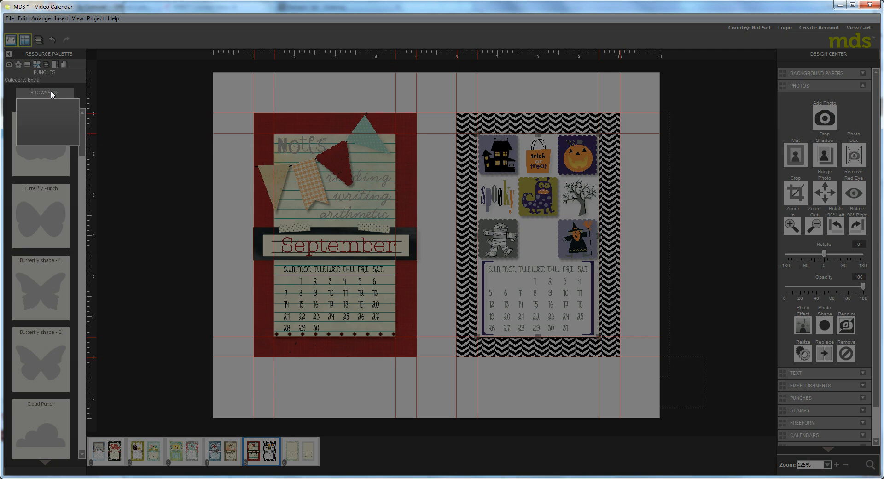
{"action": "left_click", "coordinate": [42, 140]}
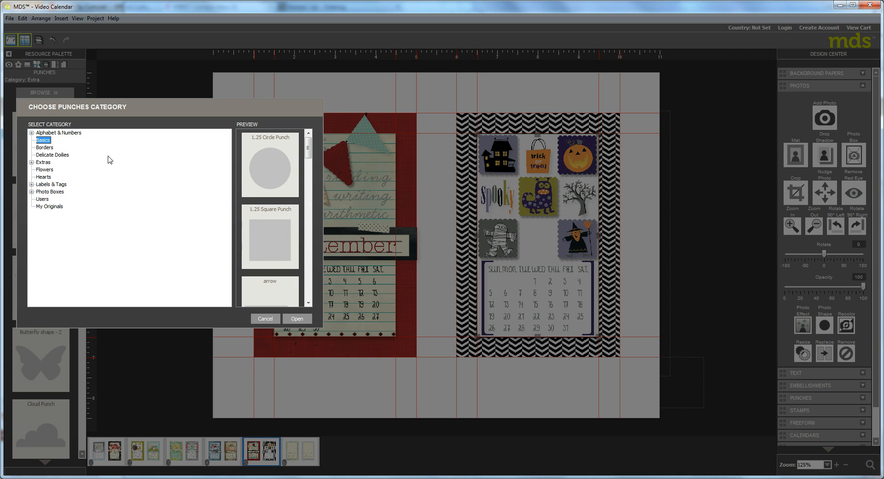
{"action": "left_click", "coordinate": [297, 319]}
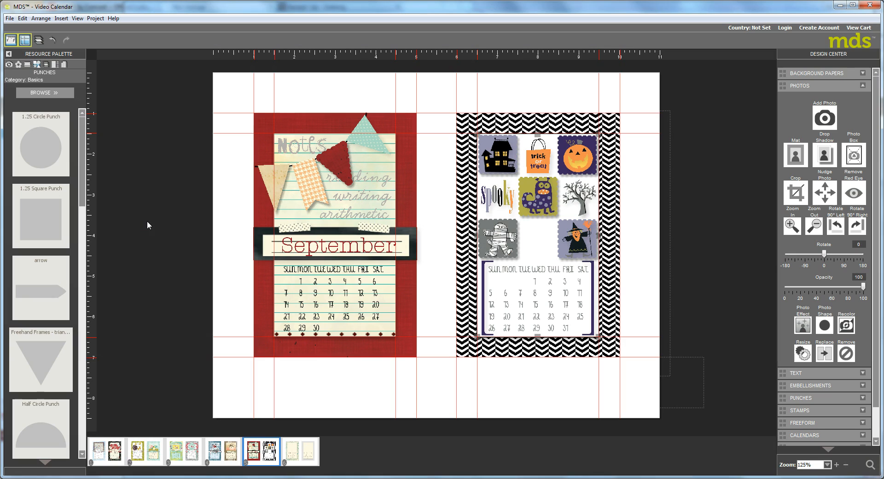
{"action": "left_click_drag", "start_coordinate": [46, 156], "coordinate": [538, 244]}
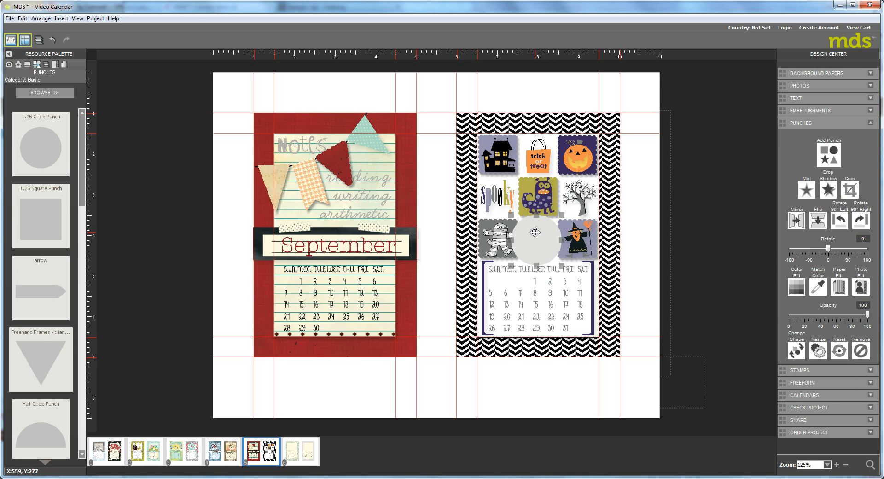
{"action": "left_click_drag", "start_coordinate": [529, 236], "coordinate": [530, 235]}
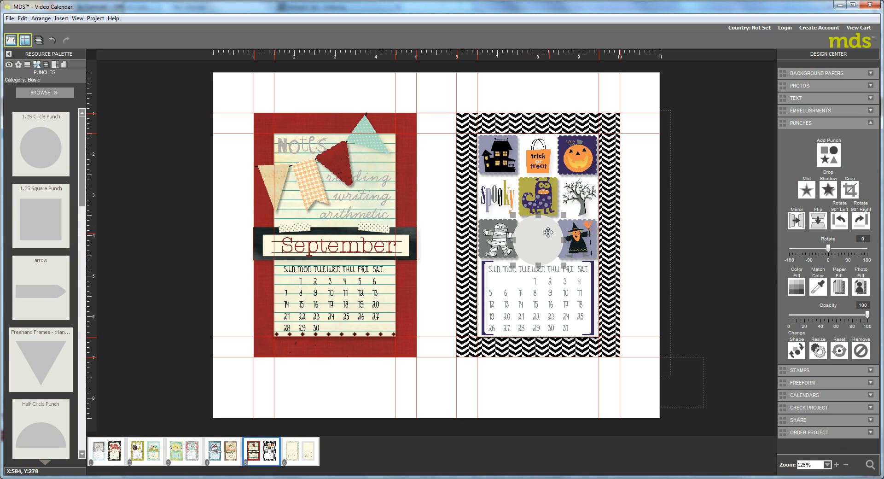
- Fill the circle punch with dark purple and give it a drop shadow with the default settings
{"action": "left_click", "coordinate": [799, 288]}
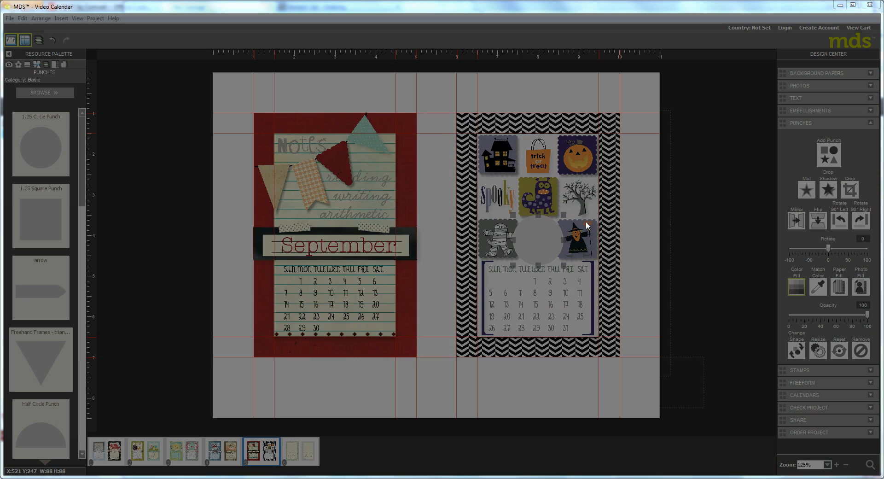
{"action": "left_click", "coordinate": [496, 281]}
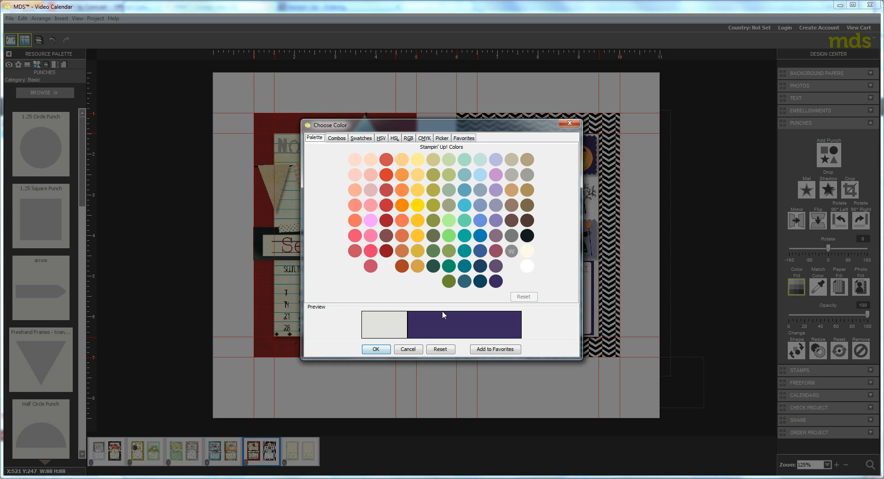
{"action": "left_click", "coordinate": [375, 349]}
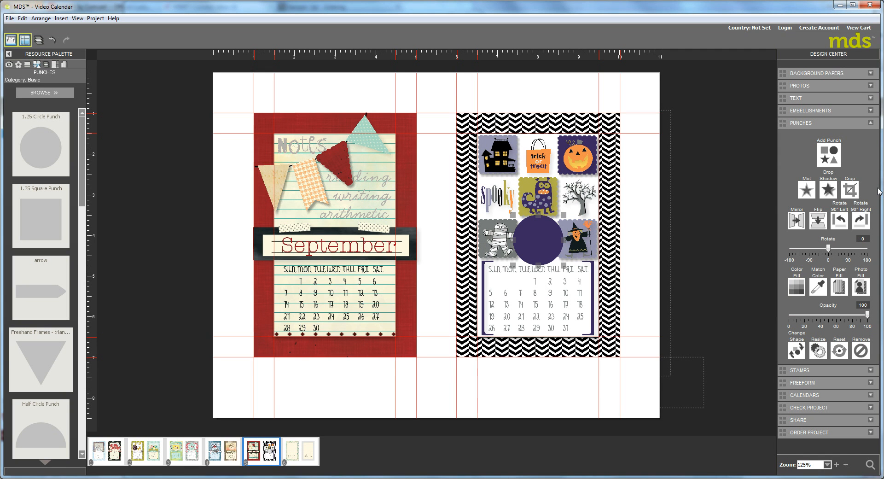
{"action": "left_click", "coordinate": [824, 189]}
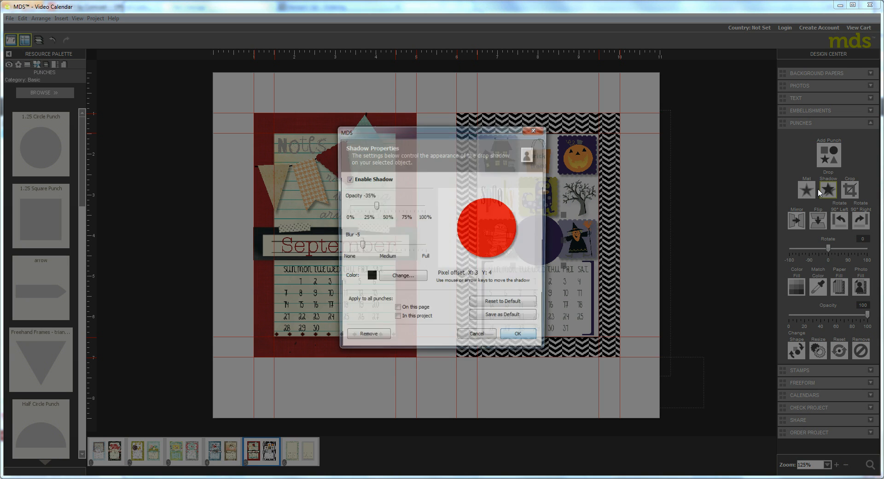
{"action": "left_click", "coordinate": [515, 340]}
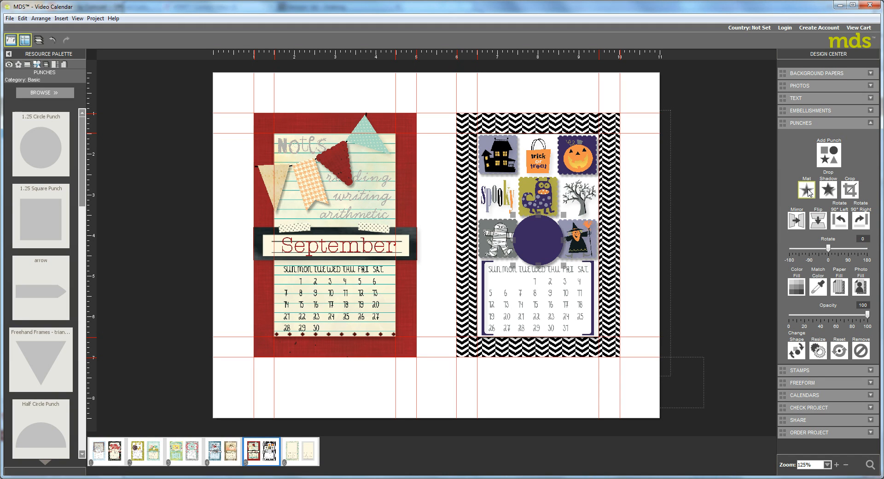
- Add a black mat with a size of 1 around the purple circle
{"action": "left_click", "coordinate": [807, 191]}
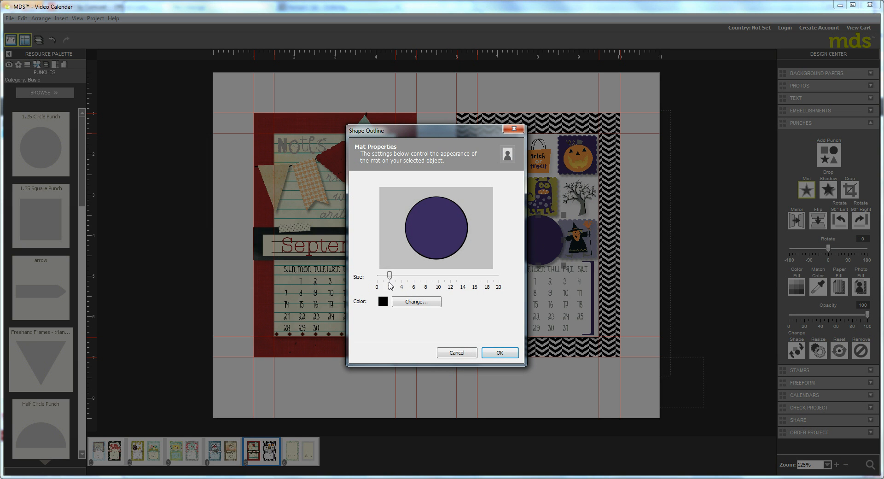
{"action": "left_click_drag", "start_coordinate": [388, 280], "coordinate": [382, 280]}
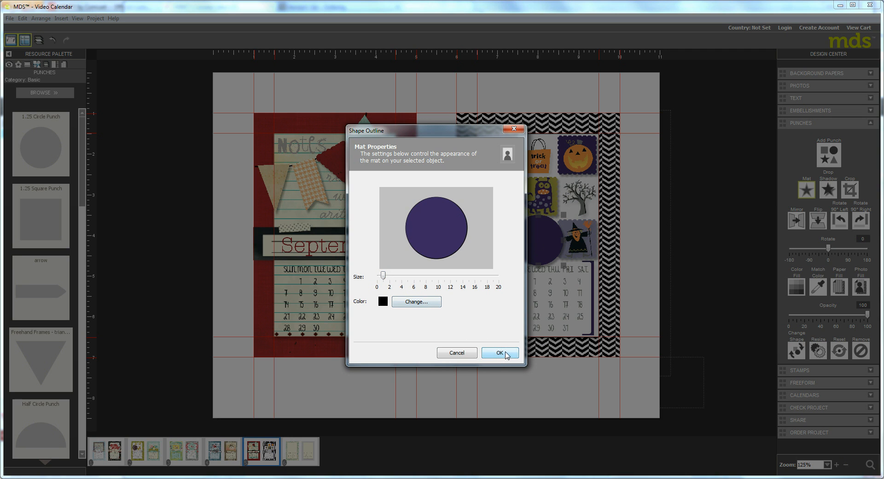
{"action": "left_click", "coordinate": [506, 353]}
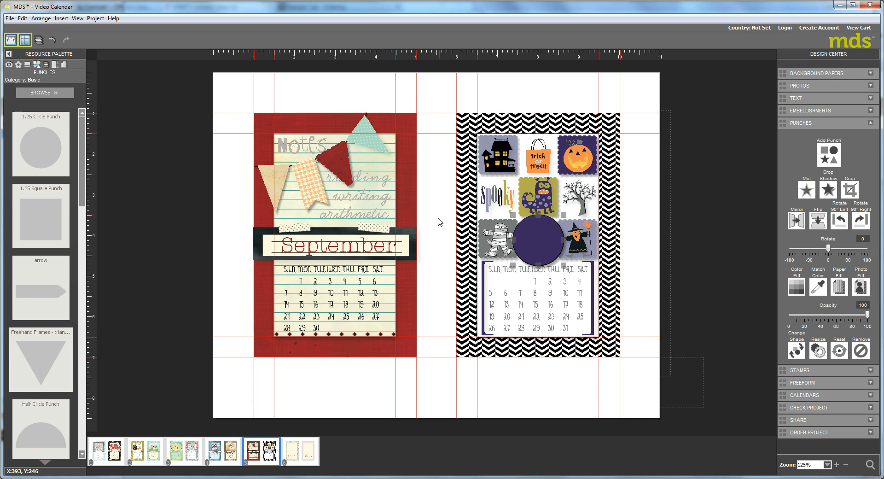
- Open the Month by Month stamp category
{"action": "left_click", "coordinate": [28, 65]}
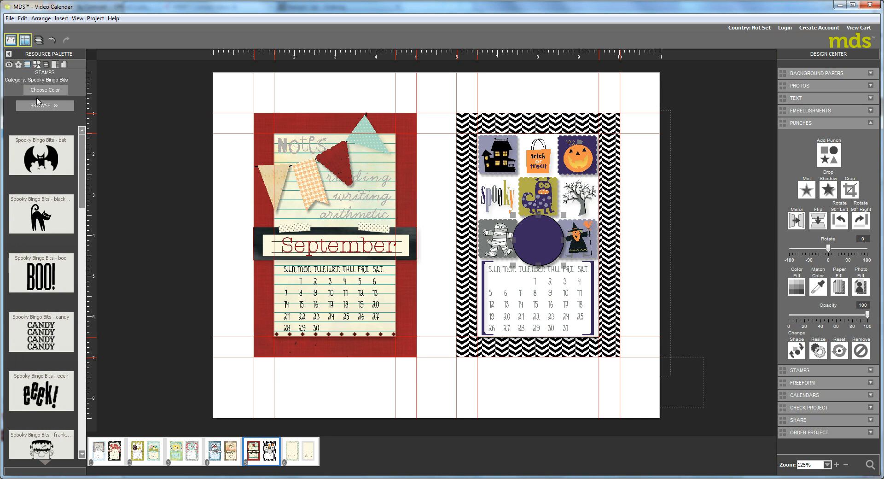
{"action": "left_click", "coordinate": [37, 106]}
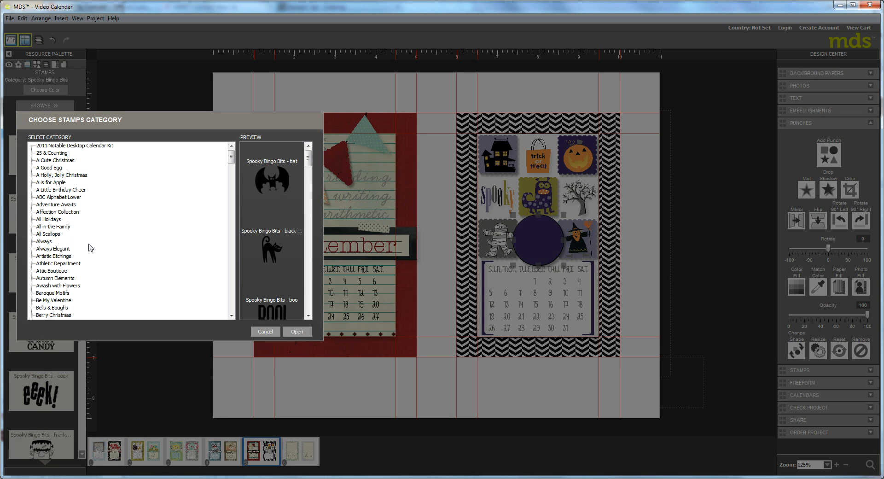
{"action": "scroll", "coordinate": [89, 259], "scroll_direction": "down", "scroll_amount": 20}
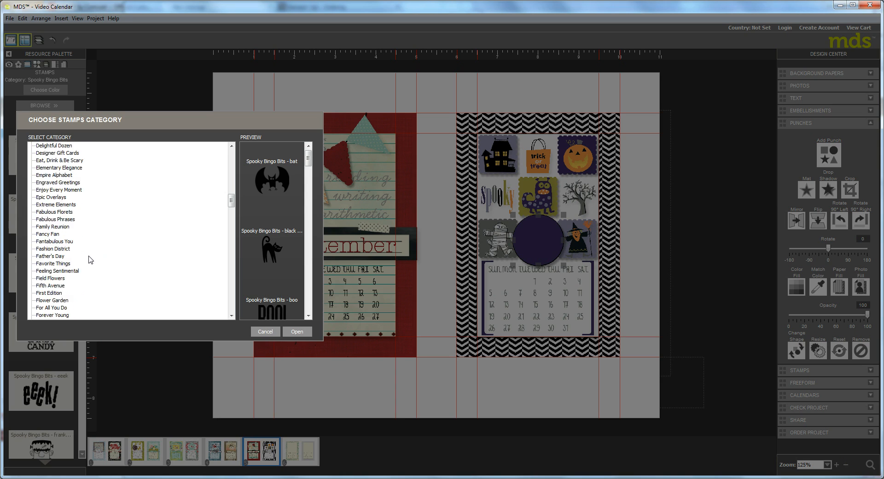
{"action": "scroll", "coordinate": [84, 255], "scroll_direction": "down", "scroll_amount": 15}
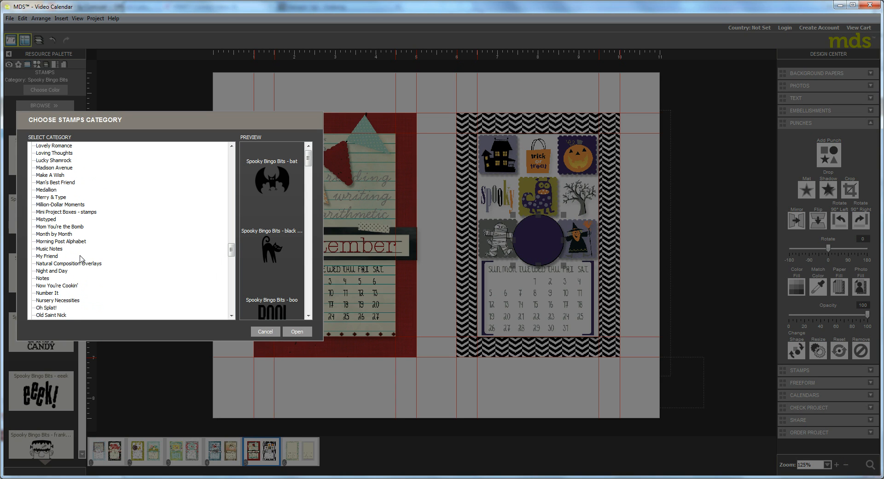
{"action": "left_click", "coordinate": [46, 234]}
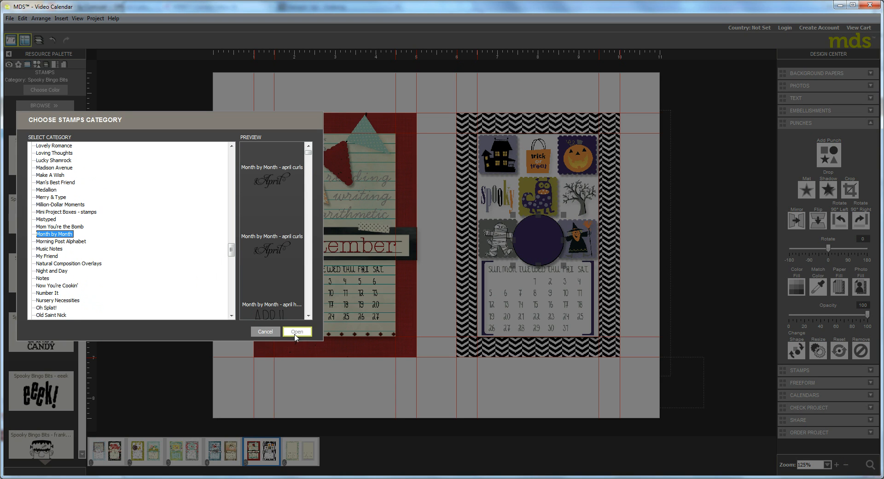
{"action": "left_click", "coordinate": [297, 331]}
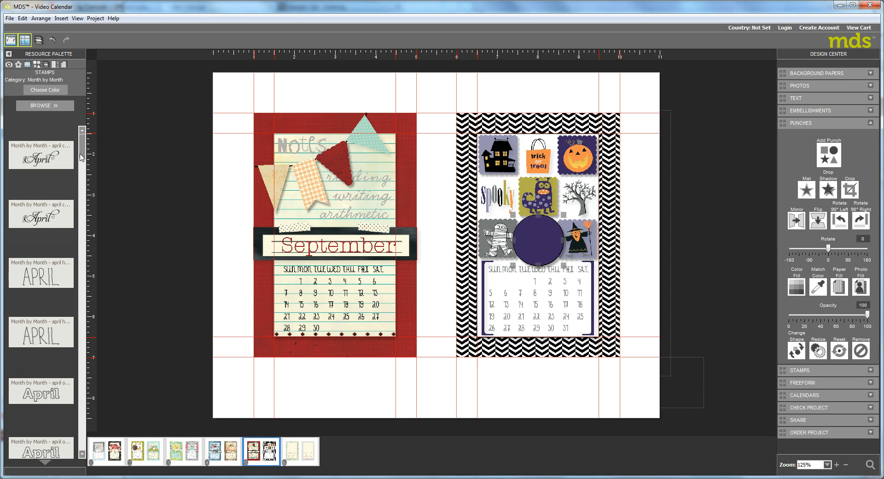
- Place the curly script October stamp over the purple circle and give it a drop shadow
{"action": "left_click_drag", "start_coordinate": [81, 157], "coordinate": [78, 392]}
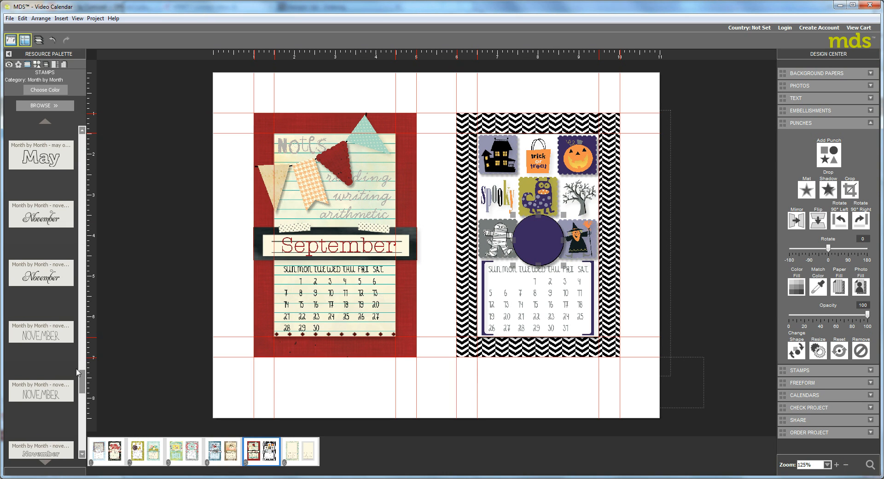
{"action": "left_click", "coordinate": [82, 162]}
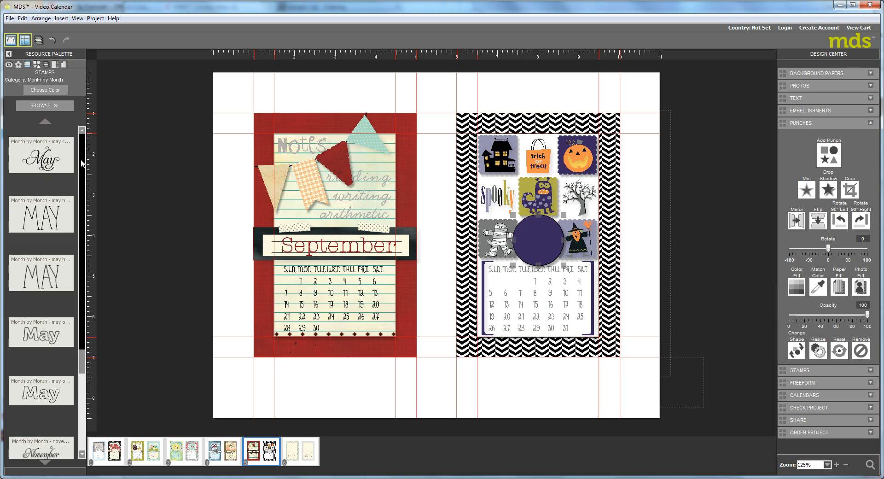
{"action": "left_click", "coordinate": [81, 445]}
{"action": "left_click", "coordinate": [81, 445]}
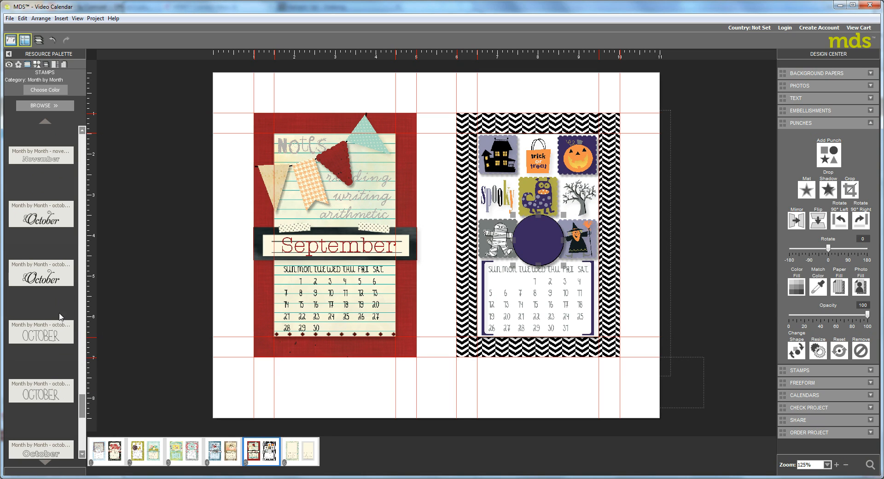
{"action": "left_click_drag", "start_coordinate": [462, 235], "coordinate": [544, 237]}
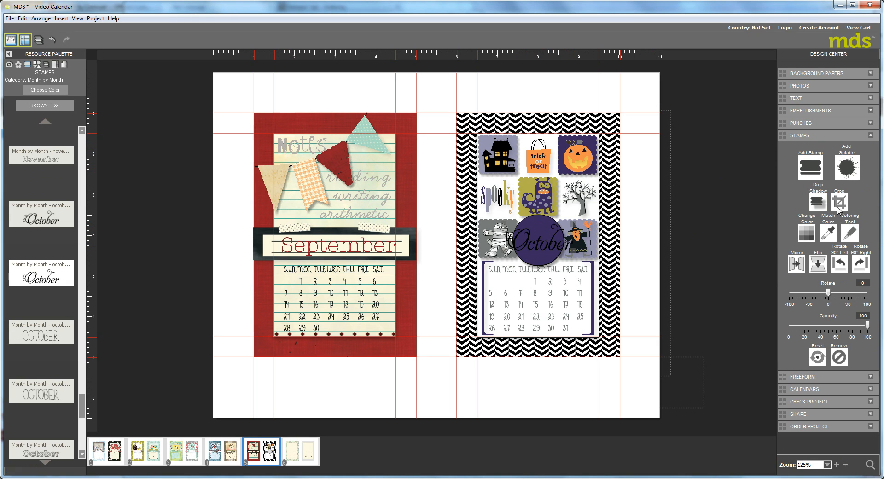
{"action": "left_click", "coordinate": [817, 201]}
{"action": "left_click", "coordinate": [520, 339]}
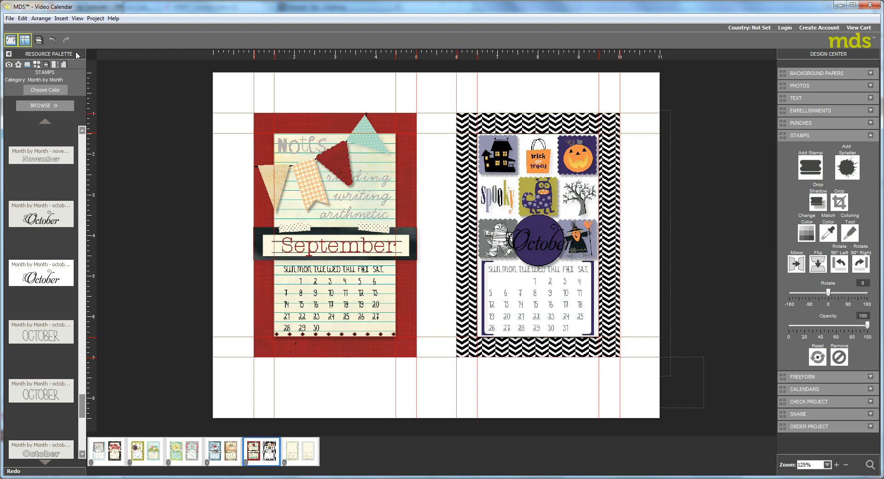
- Cut the October script stamp from over the purple circle and paste it back in place
{"action": "left_click", "coordinate": [23, 19]}
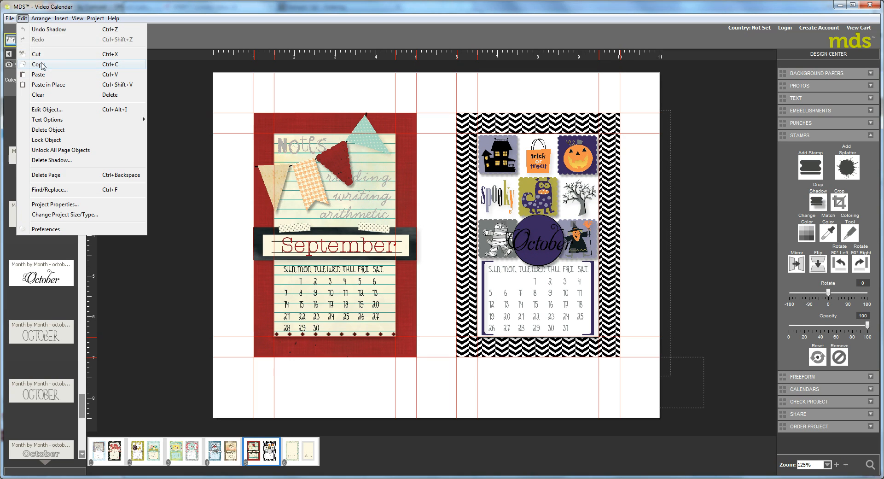
{"action": "left_click", "coordinate": [37, 54]}
{"action": "left_click", "coordinate": [23, 18]}
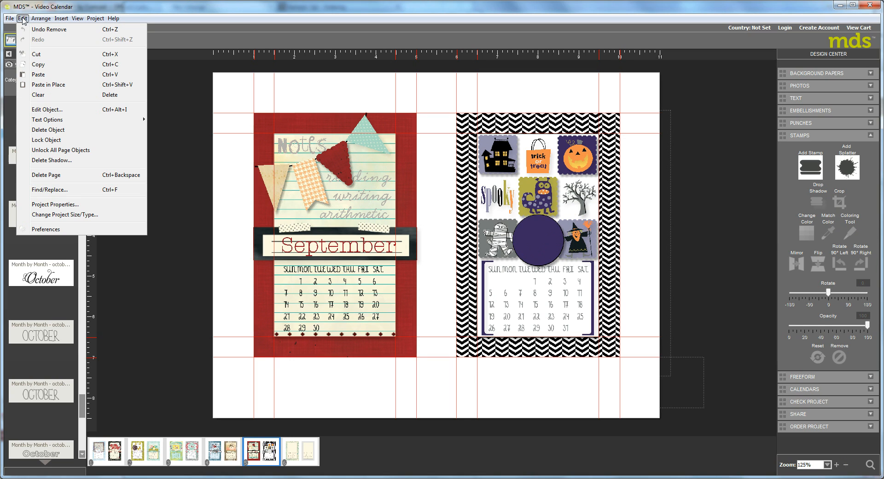
{"action": "left_click", "coordinate": [50, 85]}
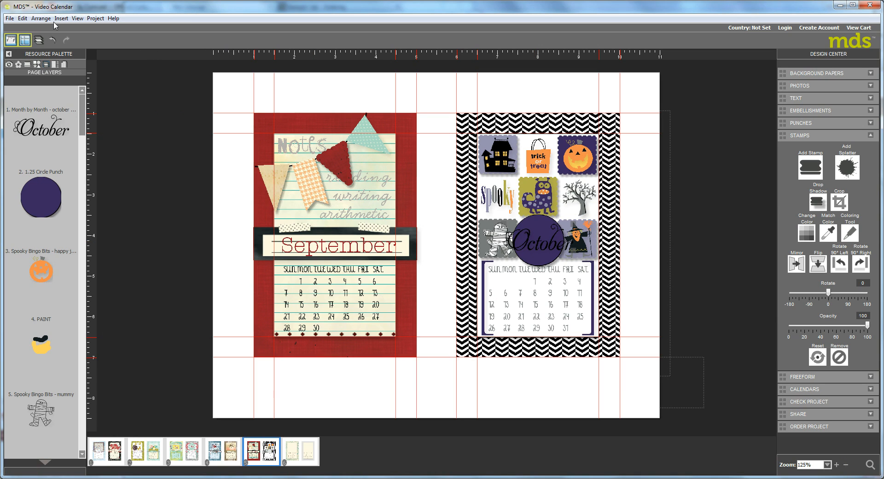
- Copy the October script stamp and paste a duplicate in place directly on top of the original
{"action": "left_click", "coordinate": [23, 19]}
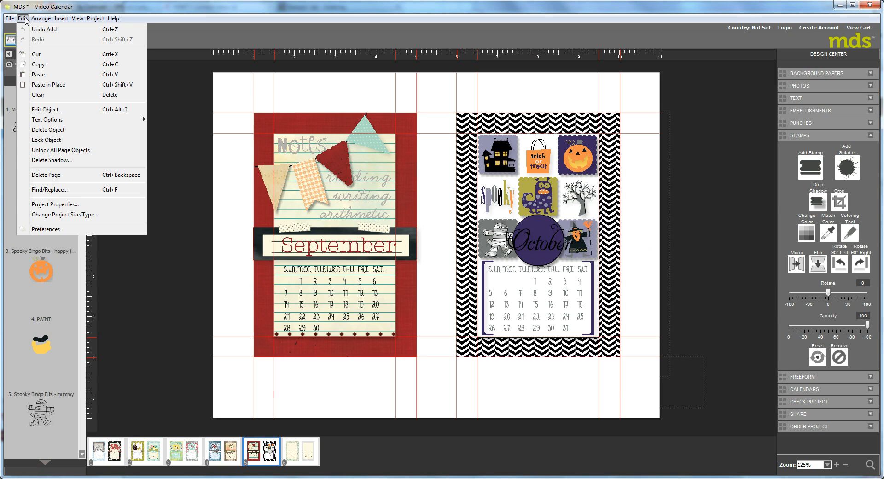
{"action": "left_click", "coordinate": [39, 64]}
{"action": "left_click", "coordinate": [23, 18]}
{"action": "left_click", "coordinate": [37, 85]}
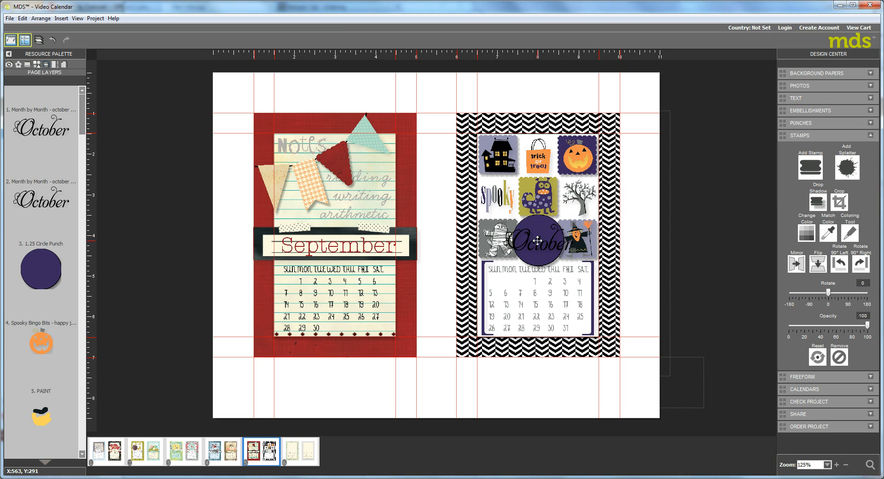
- Change the color of the duplicate October stamp using the Stampin' Up! color palette
{"action": "left_click", "coordinate": [807, 233]}
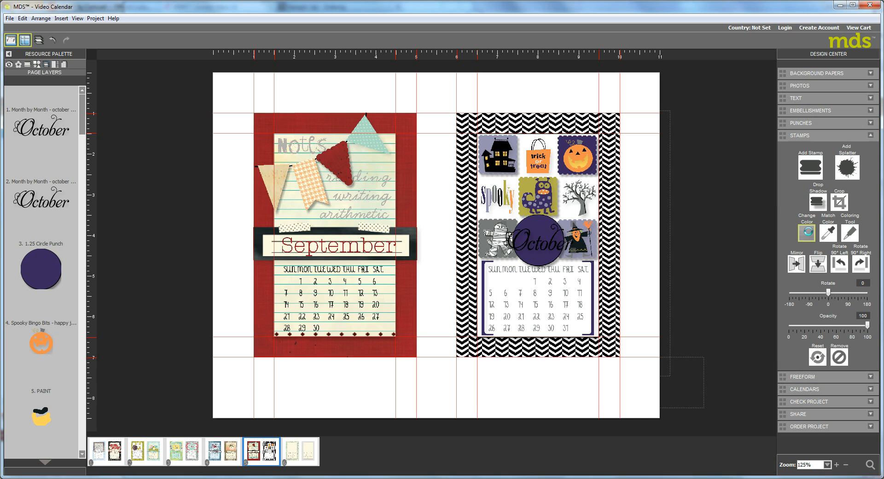
{"action": "left_click", "coordinate": [807, 233]}
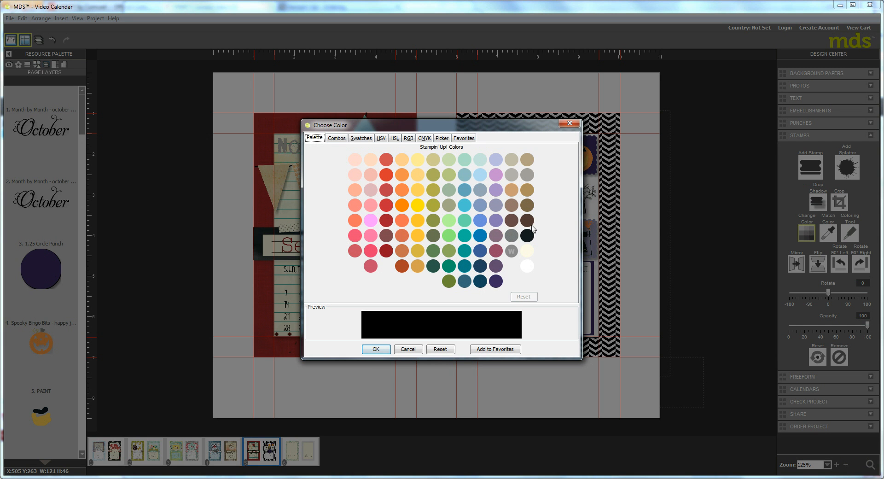
{"action": "left_click", "coordinate": [381, 352]}
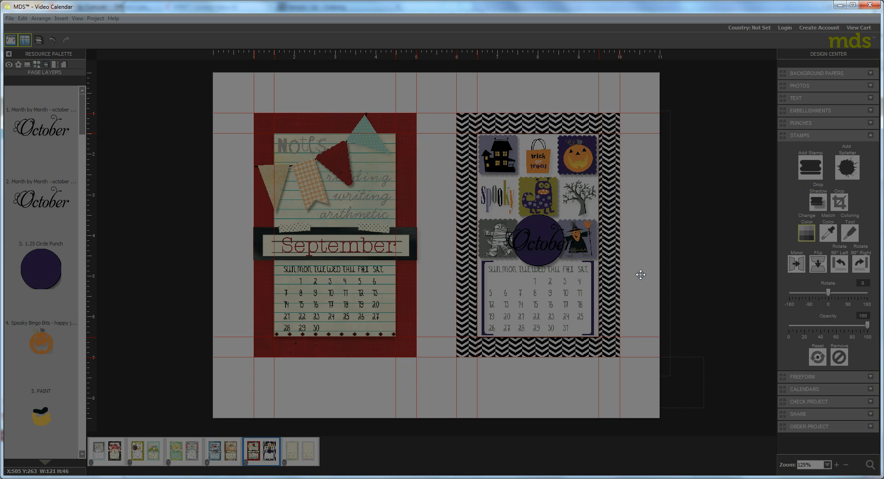